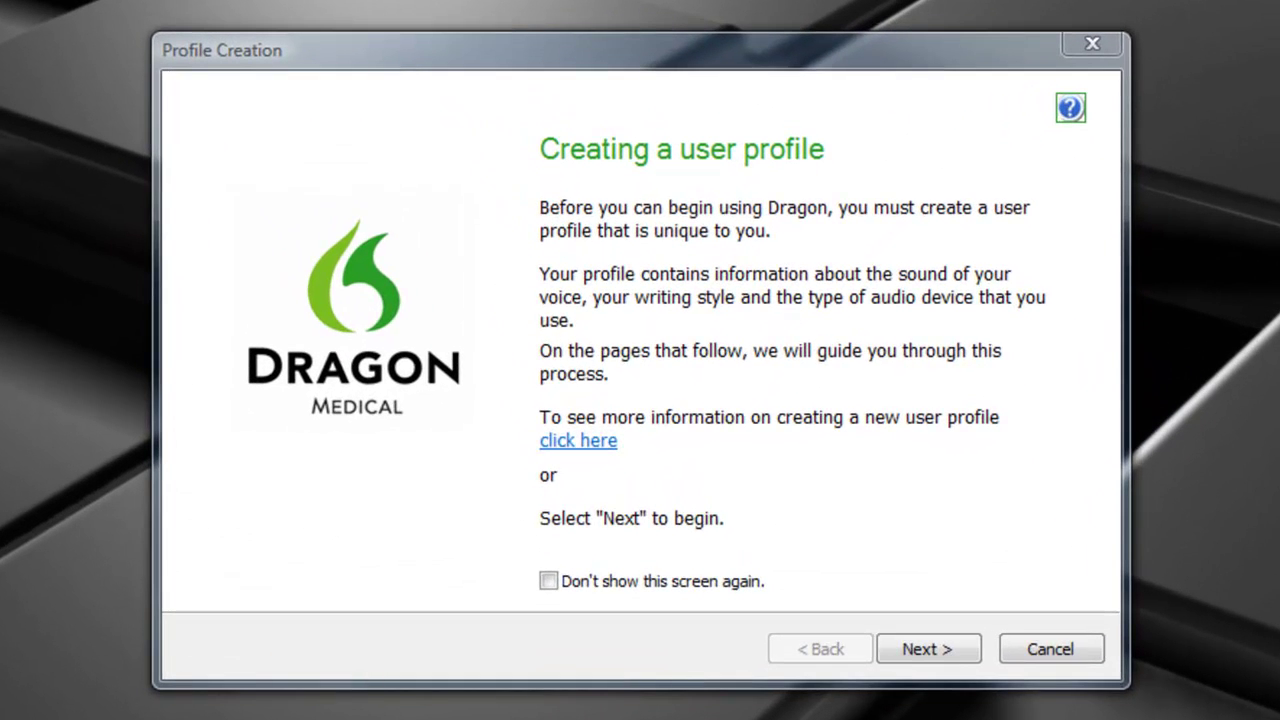
- Start creating a new profile and enter the user's name as the profile name
{"action": "left_click", "coordinate": [910, 656]}
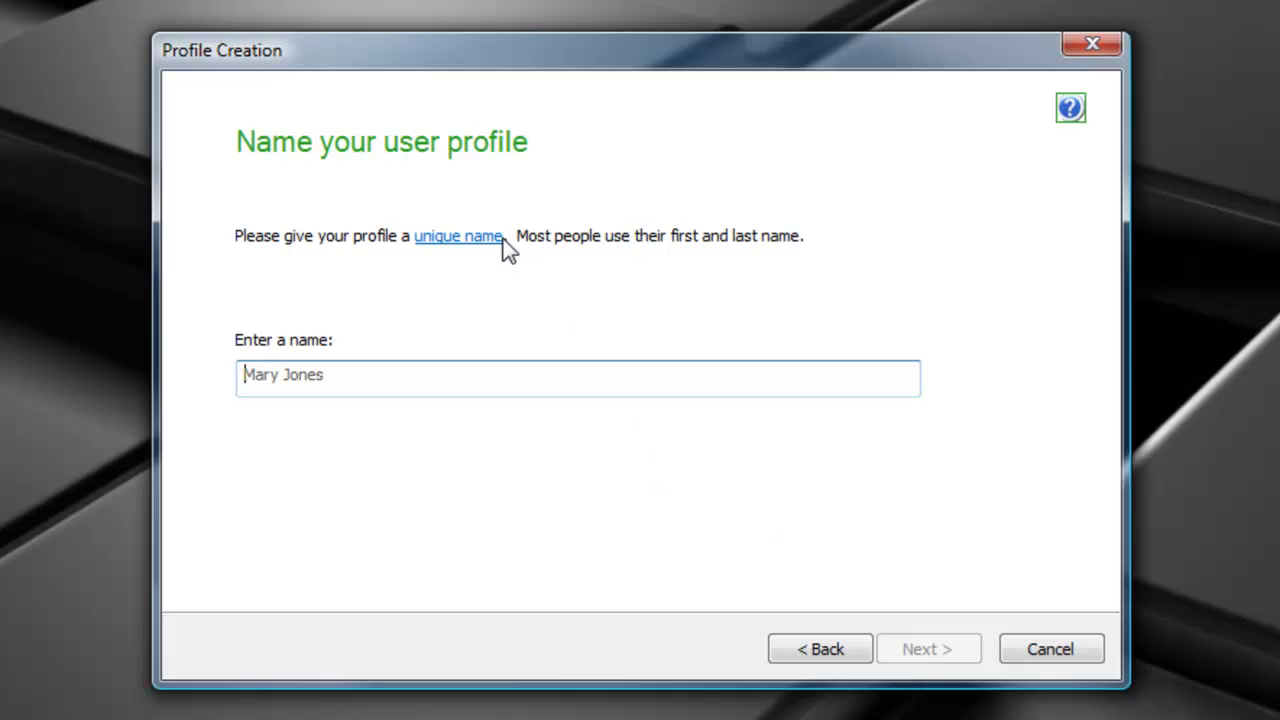
{"action": "left_click", "coordinate": [333, 372]}
{"action": "type", "text": "Joshua"}
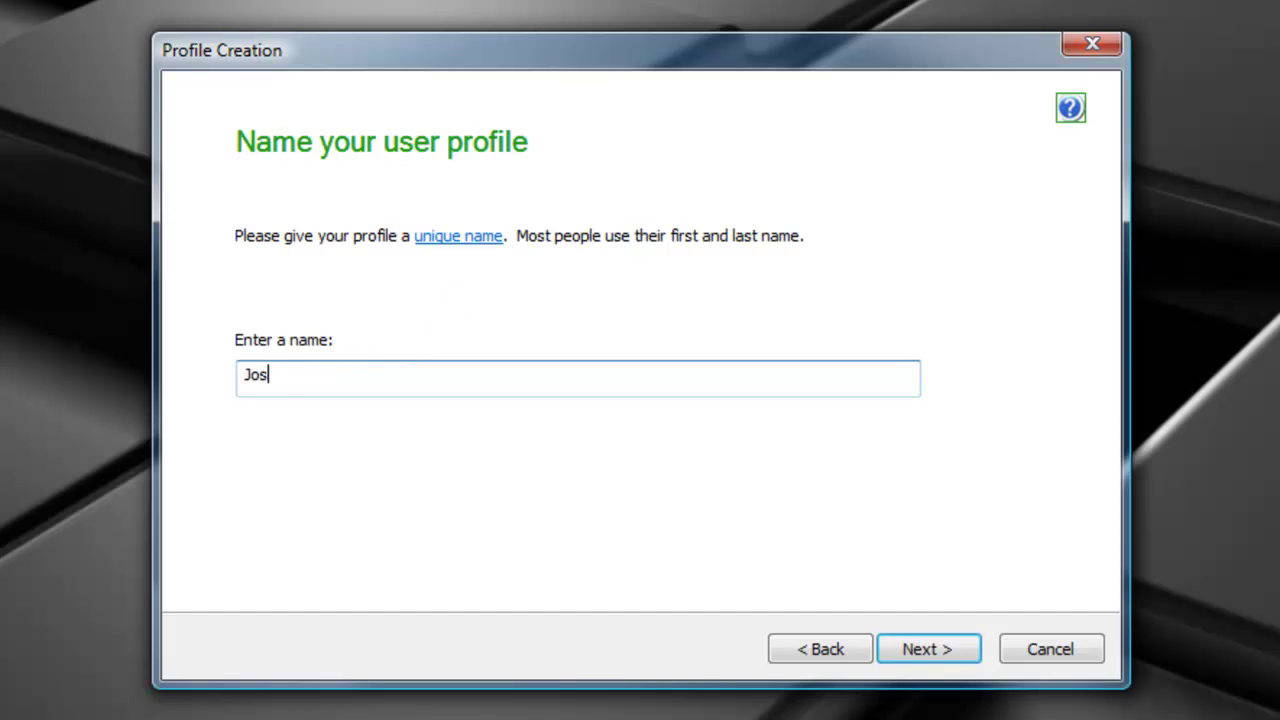
{"action": "left_click", "coordinate": [915, 650]}
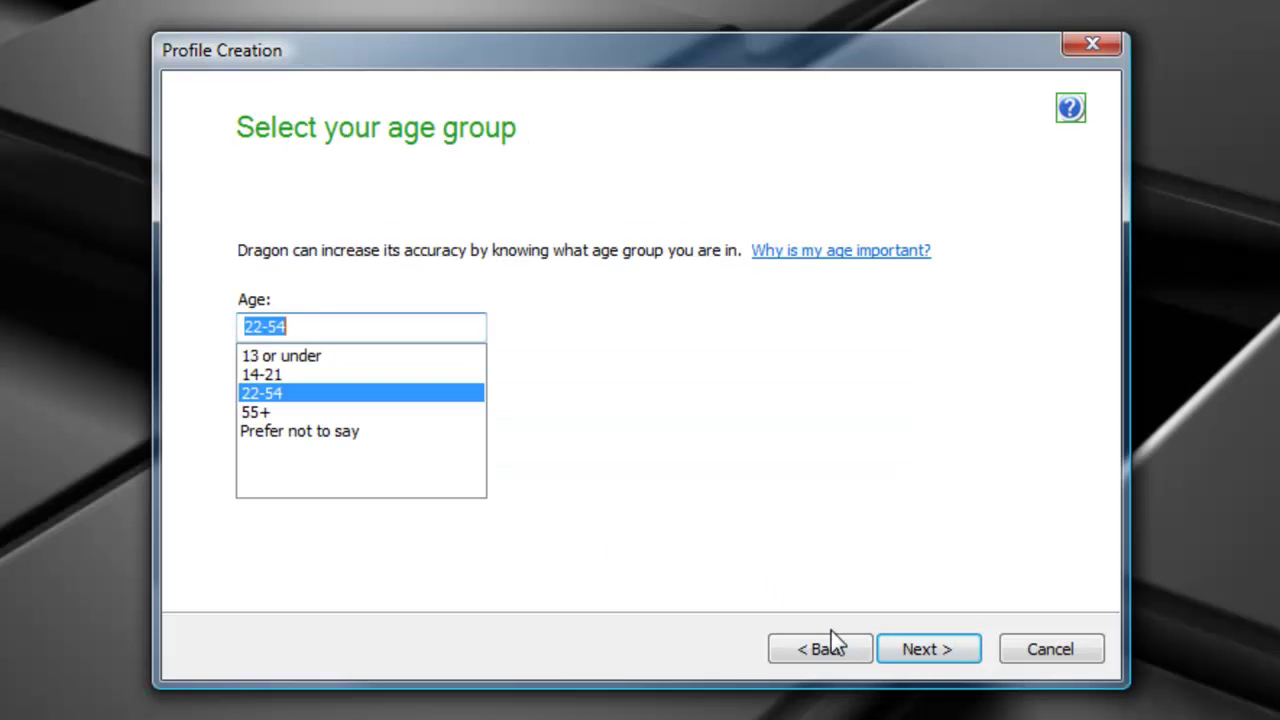
- Keep the 22-54 age group and choose the Allergy and Immunology vocabulary
{"action": "left_click", "coordinate": [962, 660]}
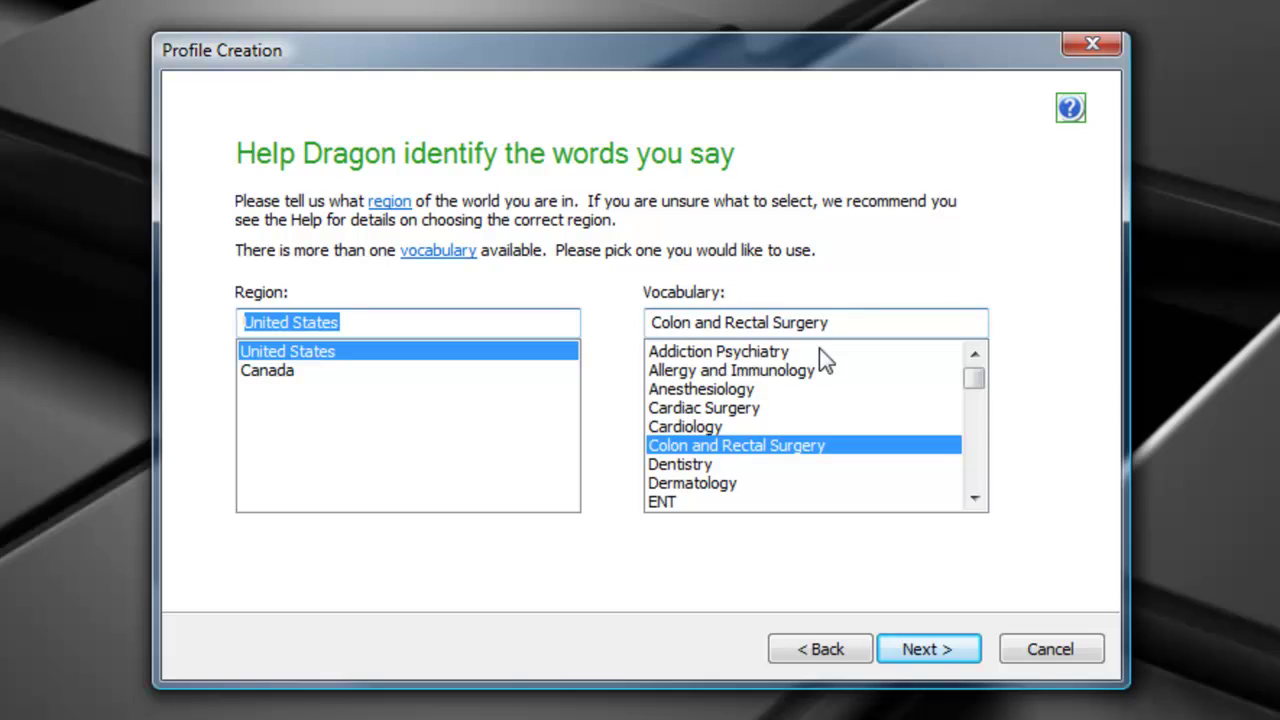
{"action": "left_click", "coordinate": [746, 377]}
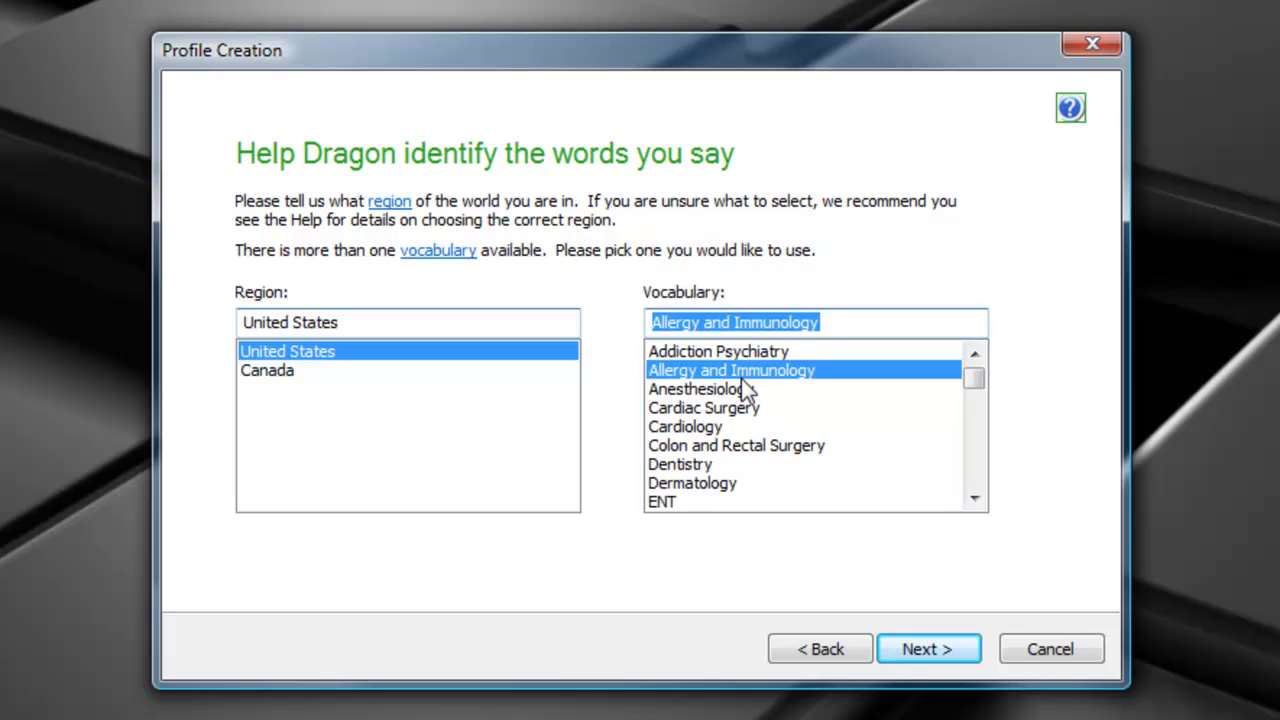
{"action": "left_click", "coordinate": [910, 650]}
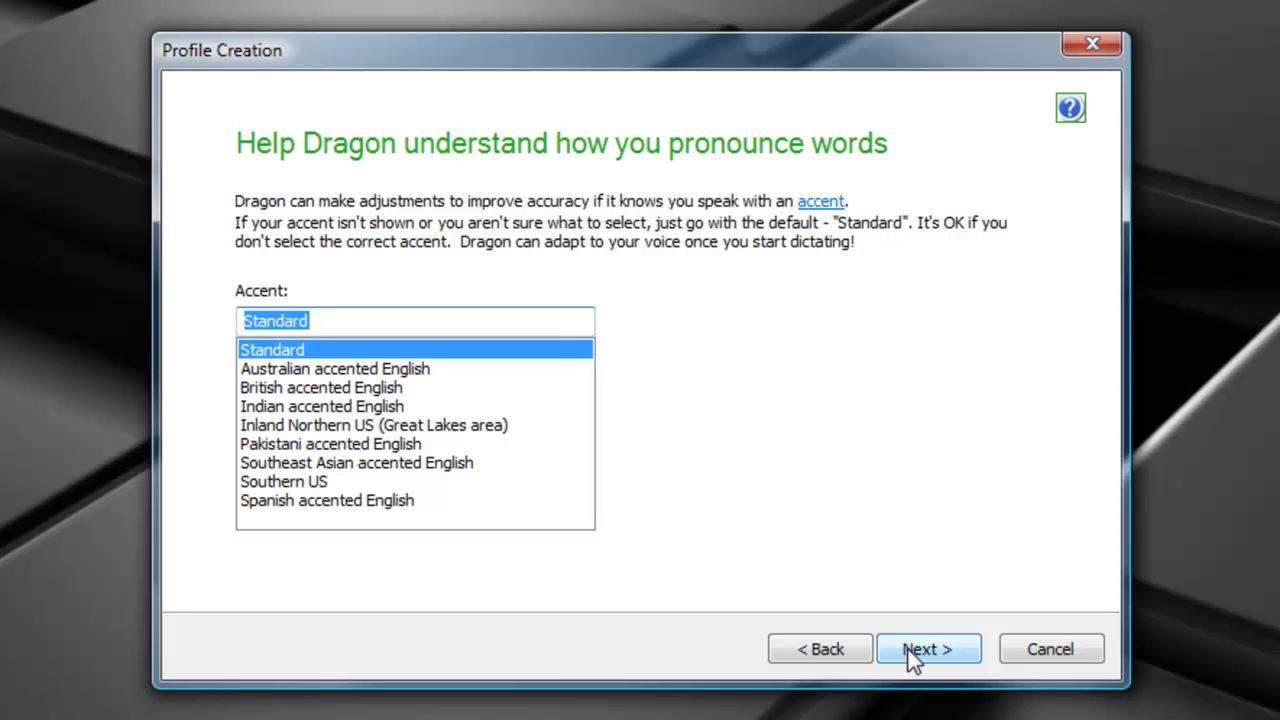
- Accept Standard accent and PowerMic II audio source, then create the profile
{"action": "left_click", "coordinate": [913, 658]}
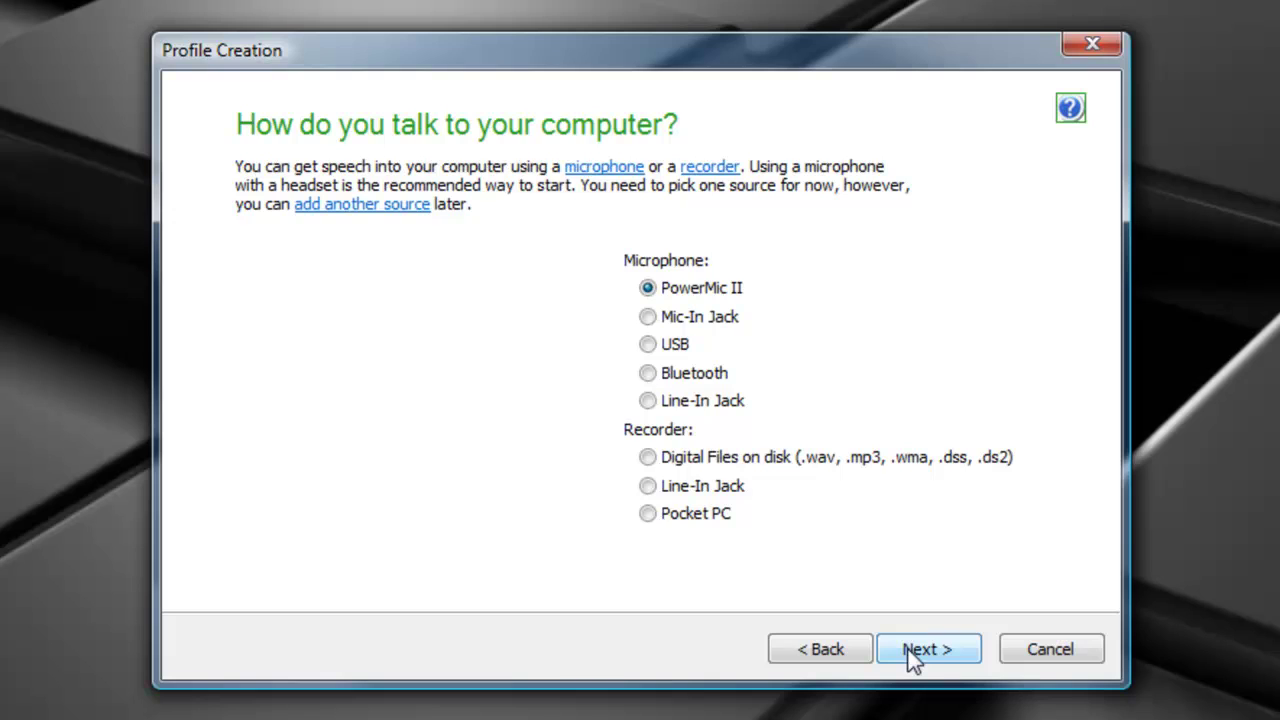
{"action": "left_click", "coordinate": [914, 652]}
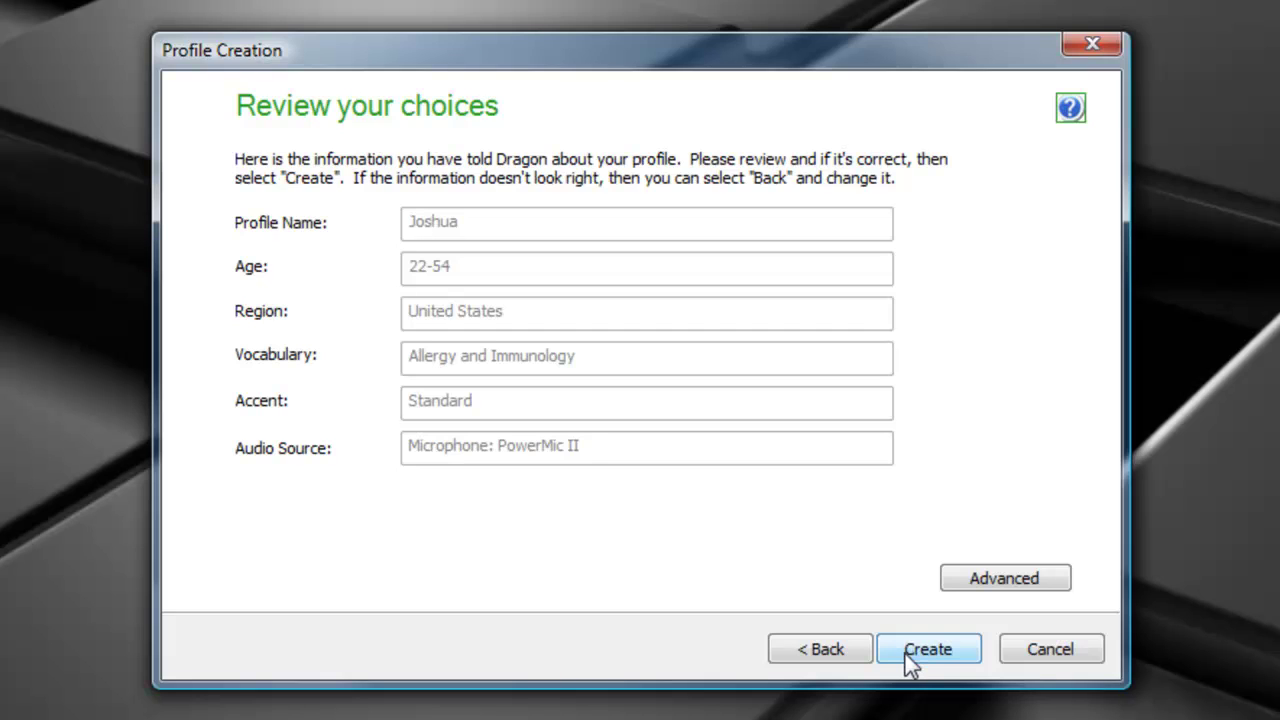
{"action": "left_click", "coordinate": [905, 654]}
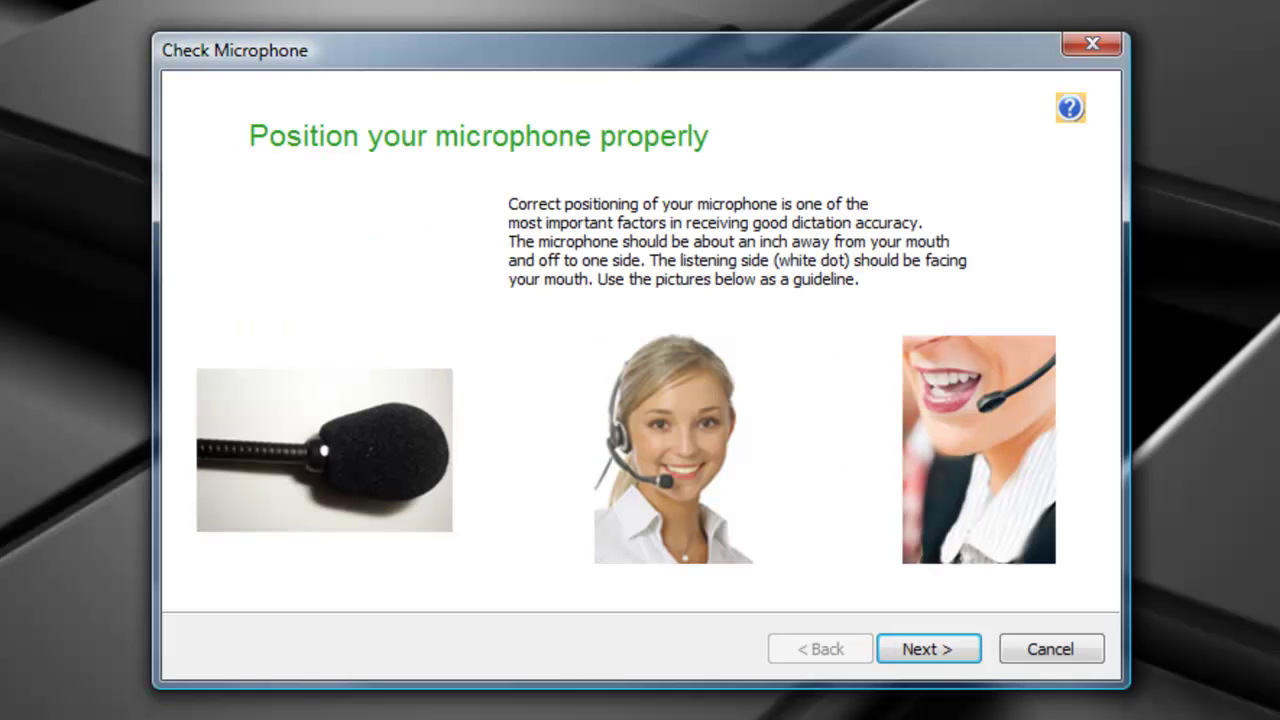
- Run the microphone volume check and then the sound quality check, reading aloud
{"action": "left_click", "coordinate": [941, 646]}
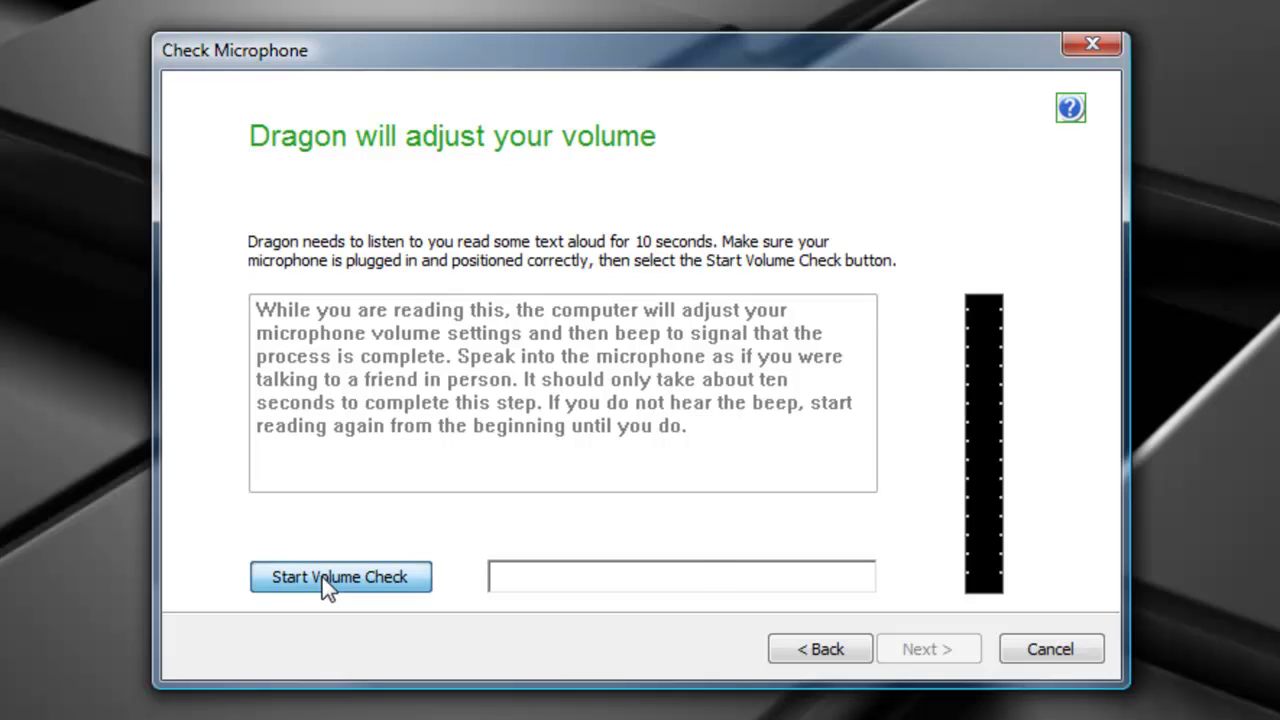
{"action": "left_click", "coordinate": [320, 577]}
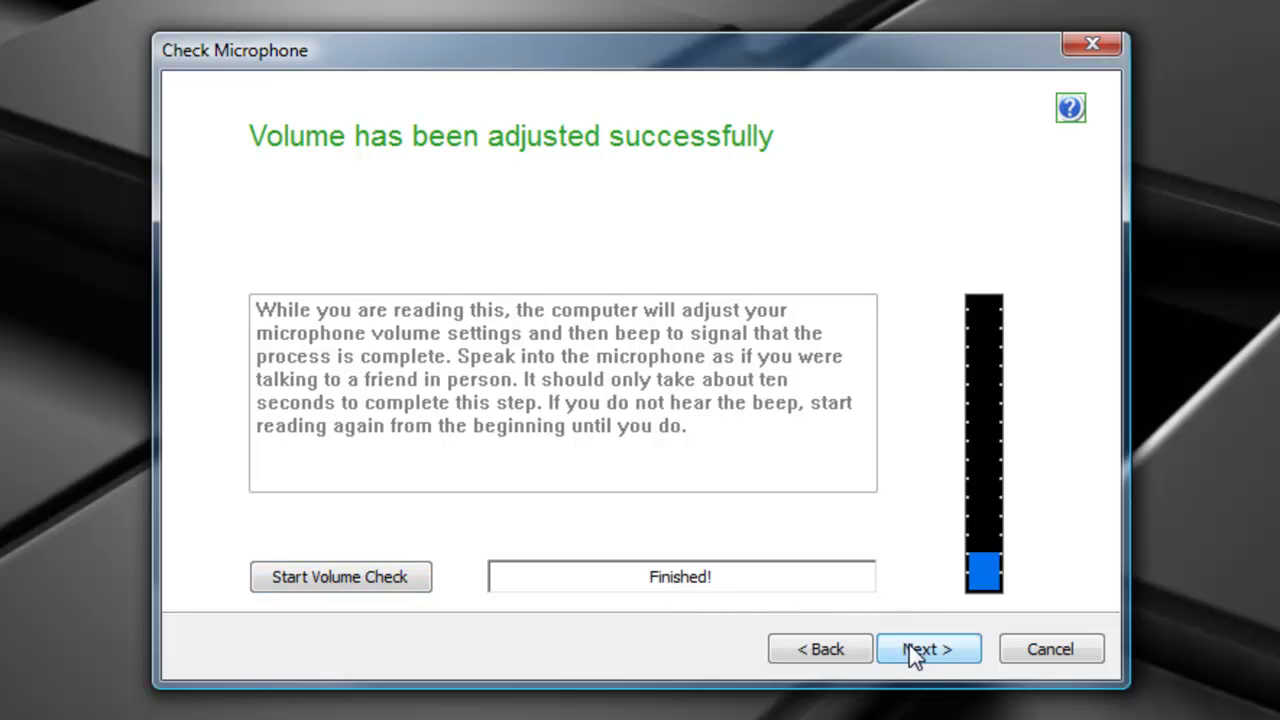
{"action": "left_click", "coordinate": [918, 650]}
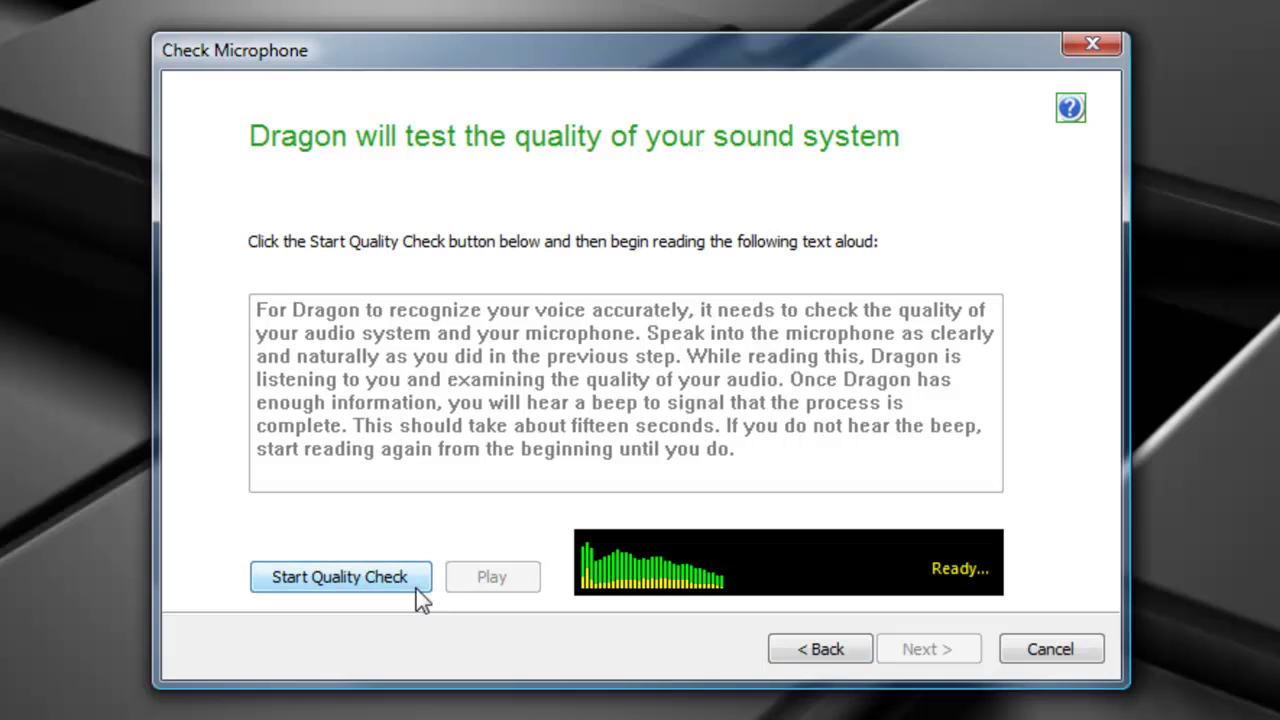
{"action": "left_click", "coordinate": [340, 577]}
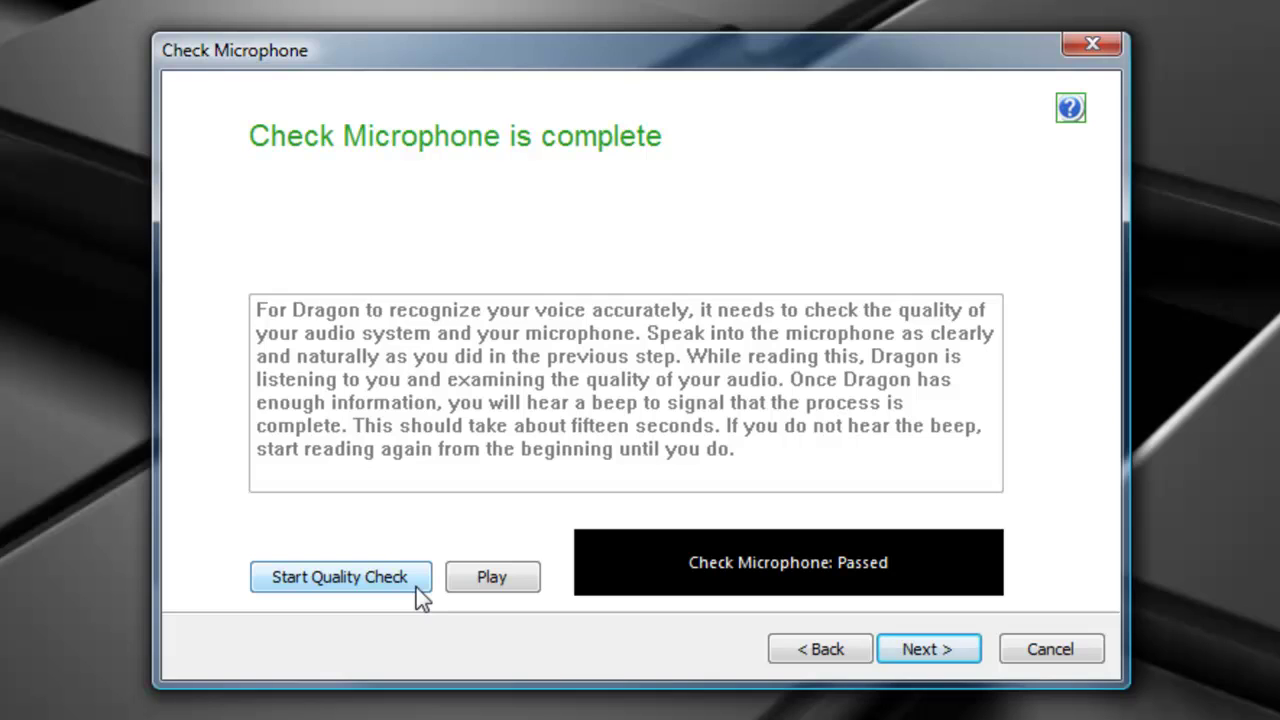
- Skip voice training and update the profile
{"action": "left_click", "coordinate": [919, 657]}
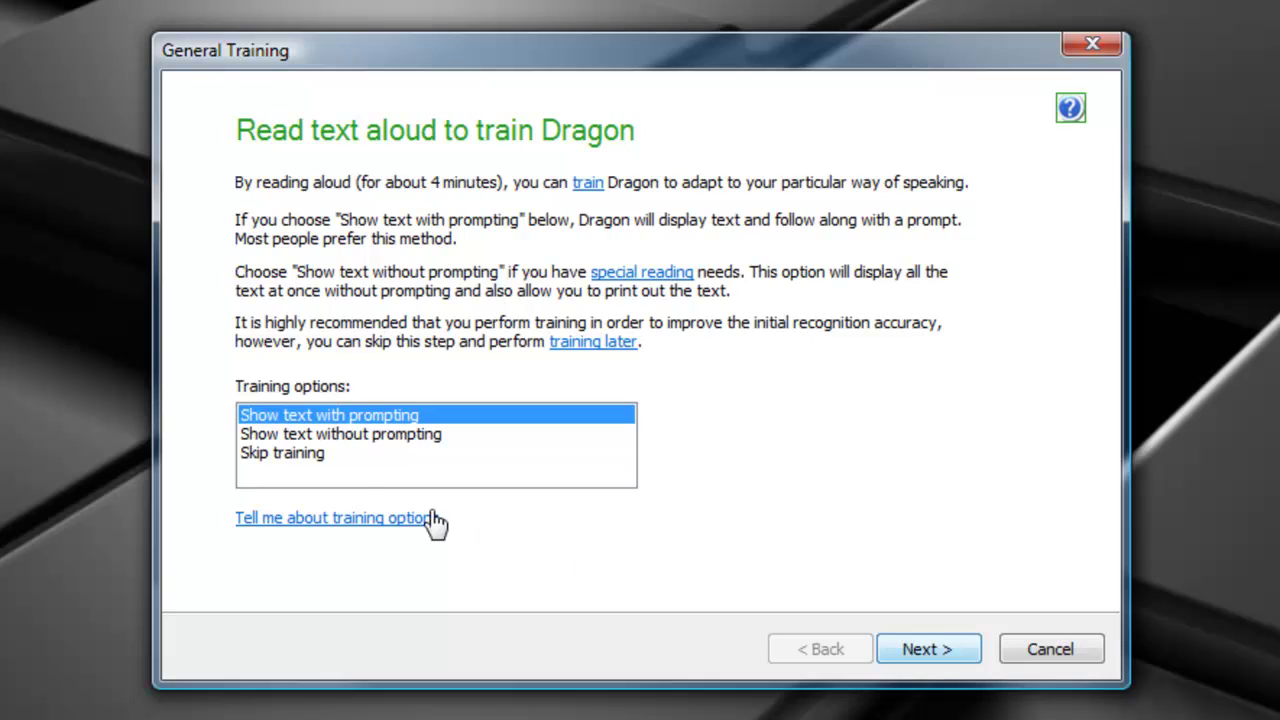
{"action": "left_click", "coordinate": [279, 462]}
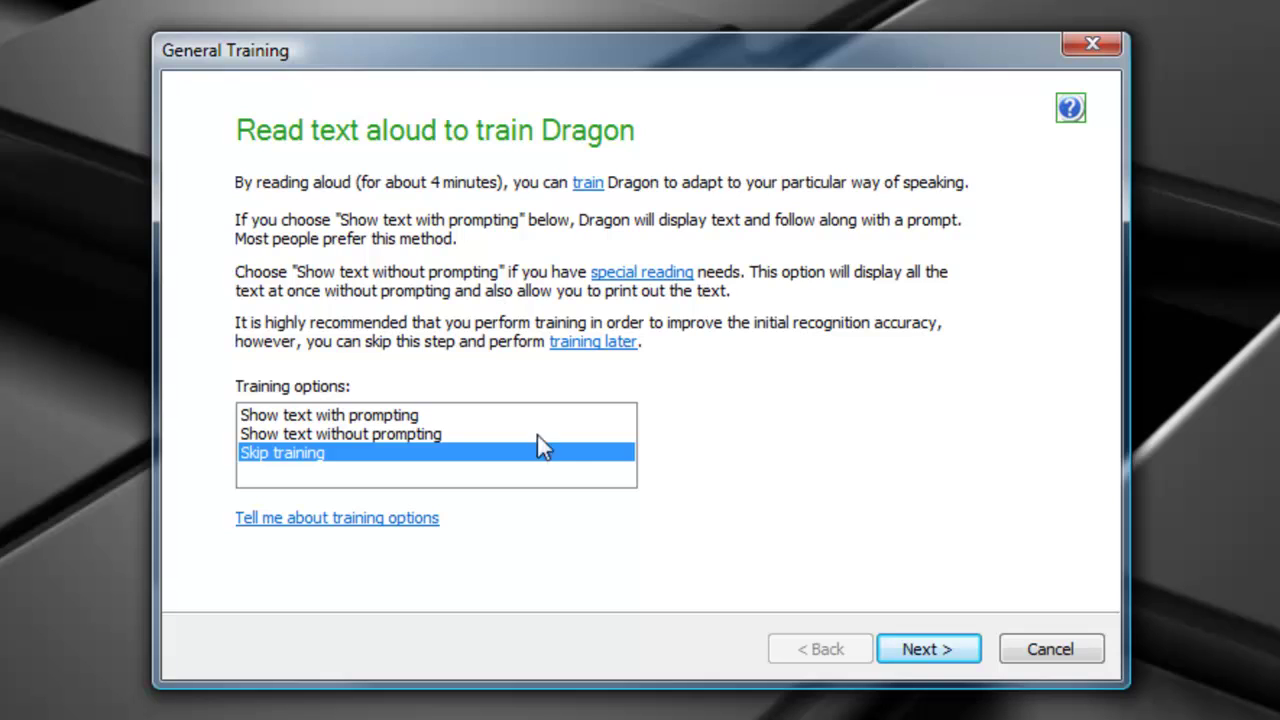
{"action": "left_click", "coordinate": [922, 649]}
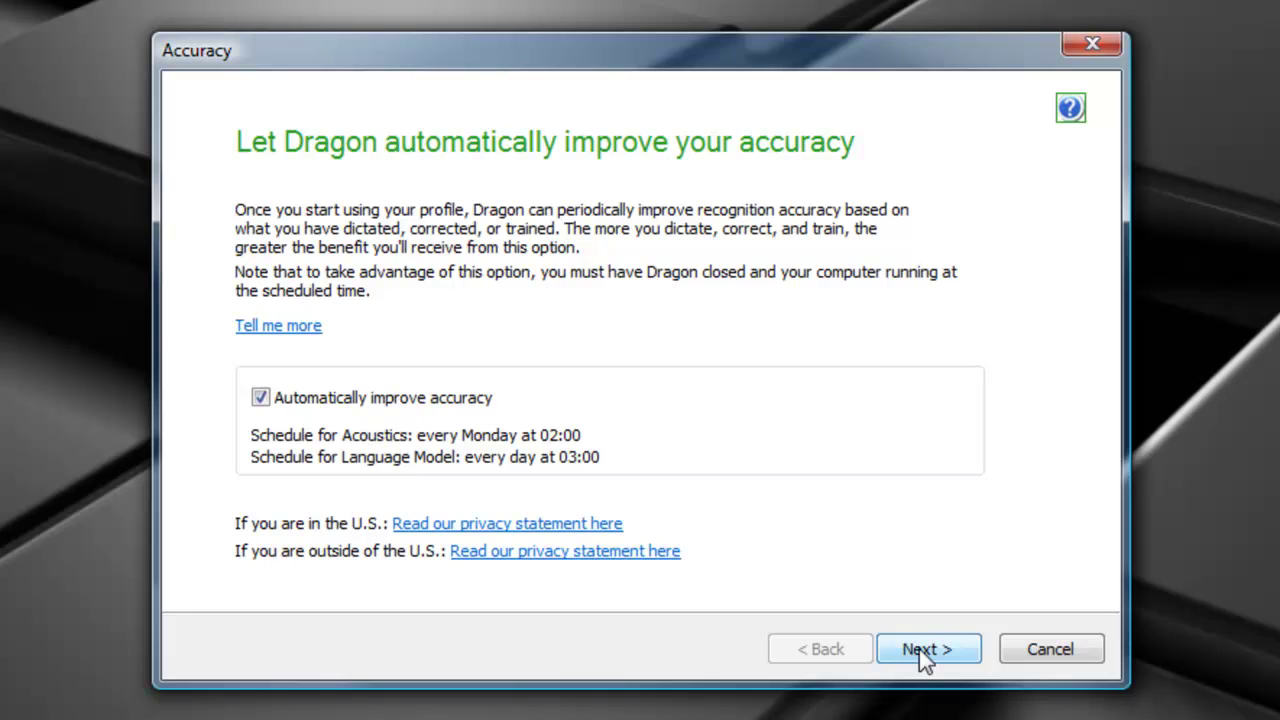
- Keep automatic accuracy improvement and decline running Data Collection
{"action": "left_click", "coordinate": [919, 649]}
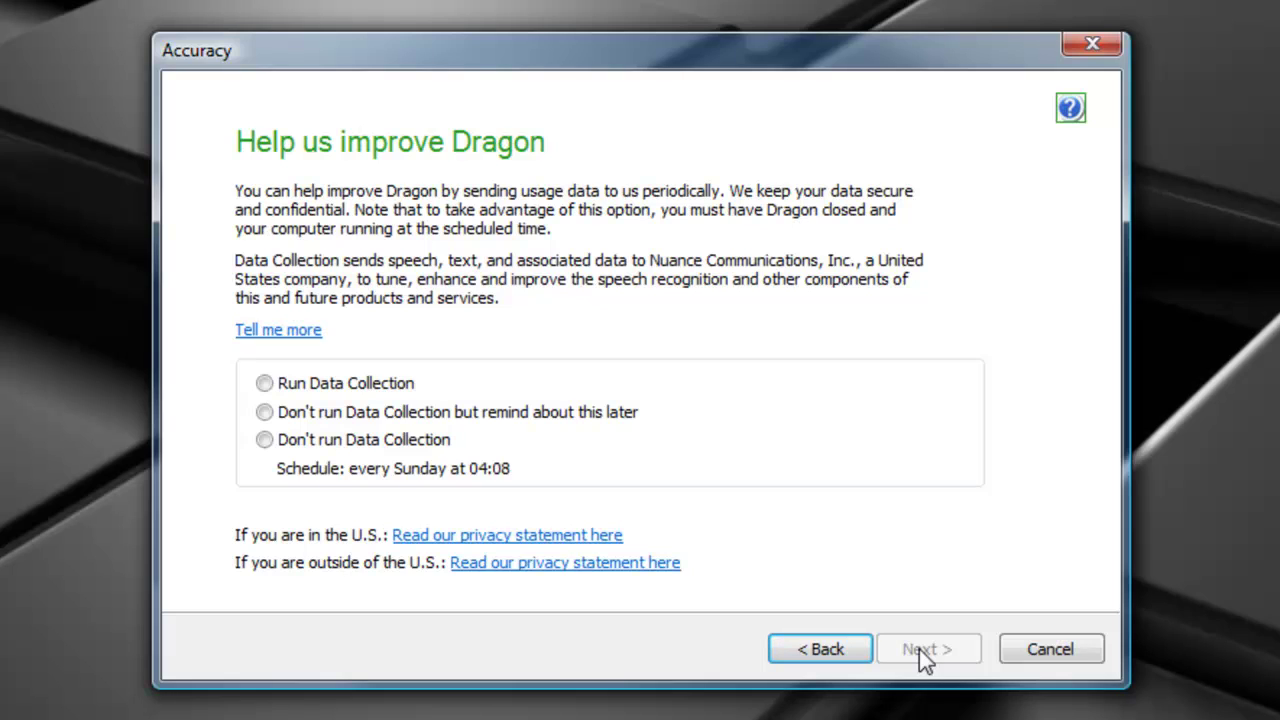
{"action": "left_click", "coordinate": [264, 440]}
{"action": "left_click", "coordinate": [938, 649]}
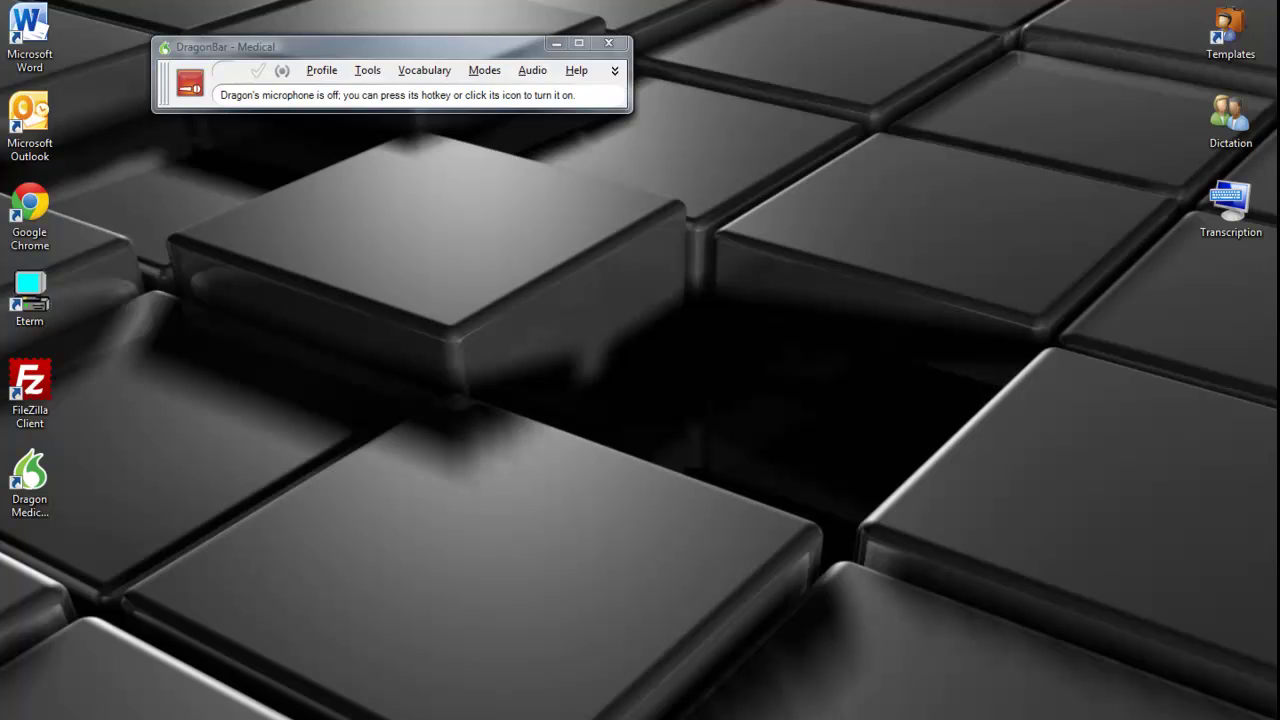
- Show the PowerMic II tab of Dragon's Options via Tools > Options
{"action": "left_click", "coordinate": [367, 72]}
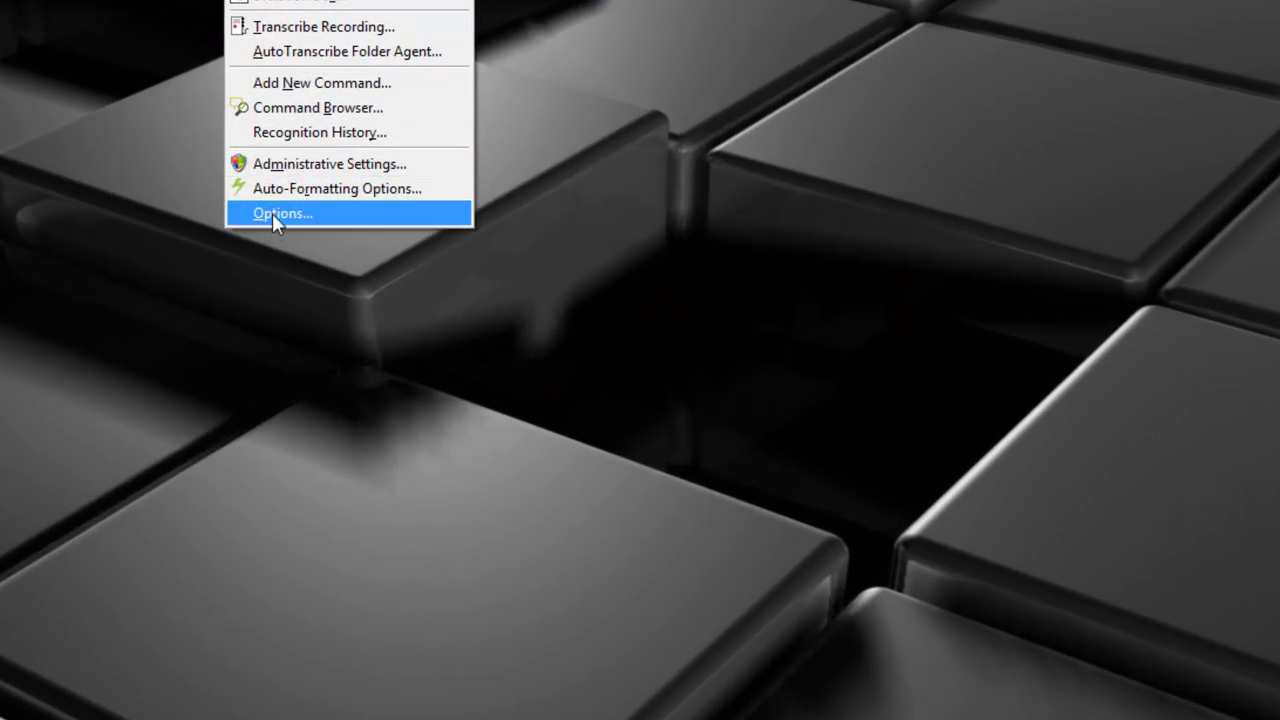
{"action": "left_click", "coordinate": [272, 216]}
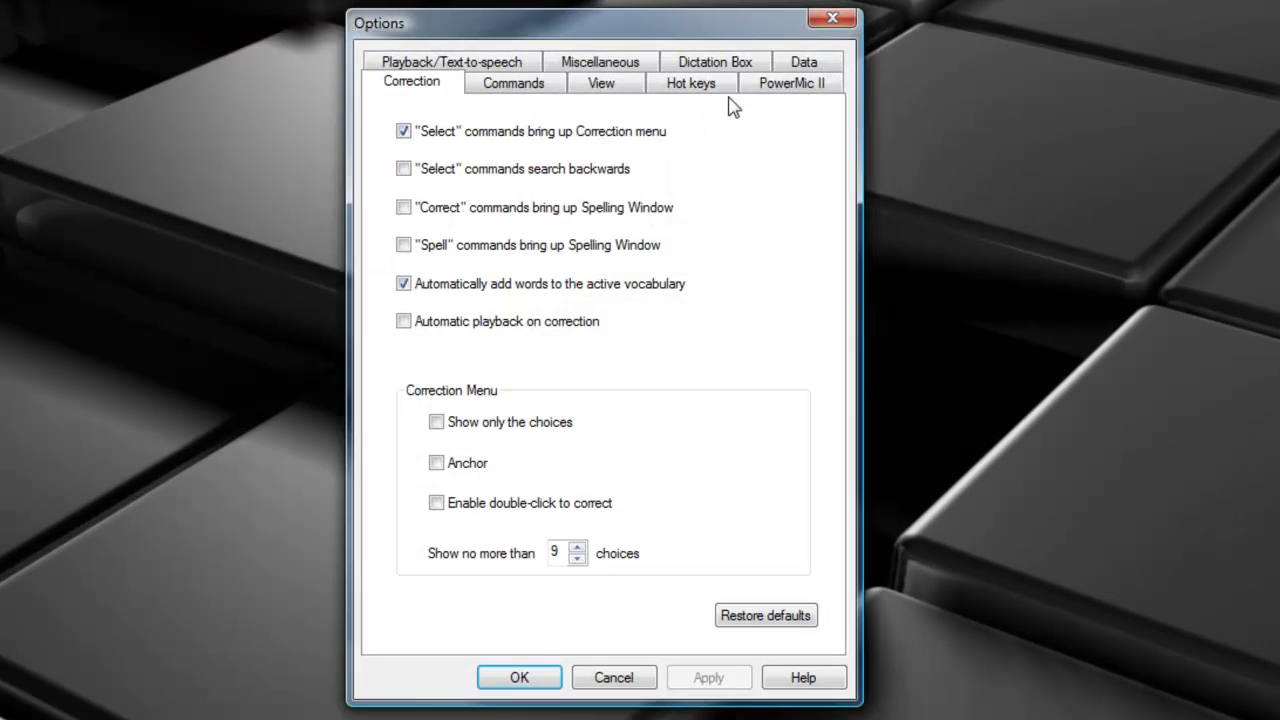
{"action": "left_click", "coordinate": [792, 86]}
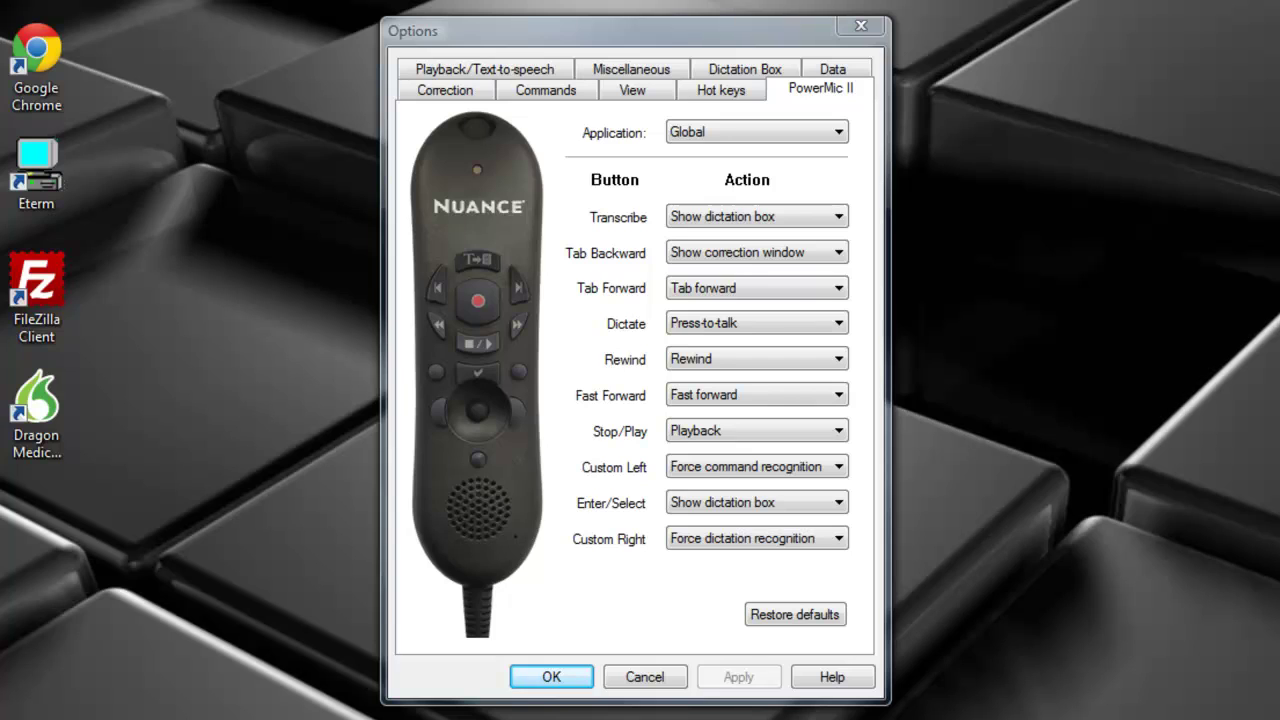
- Set the Transcribe button to <None> and browse its Applications action choices
{"action": "left_click", "coordinate": [839, 217]}
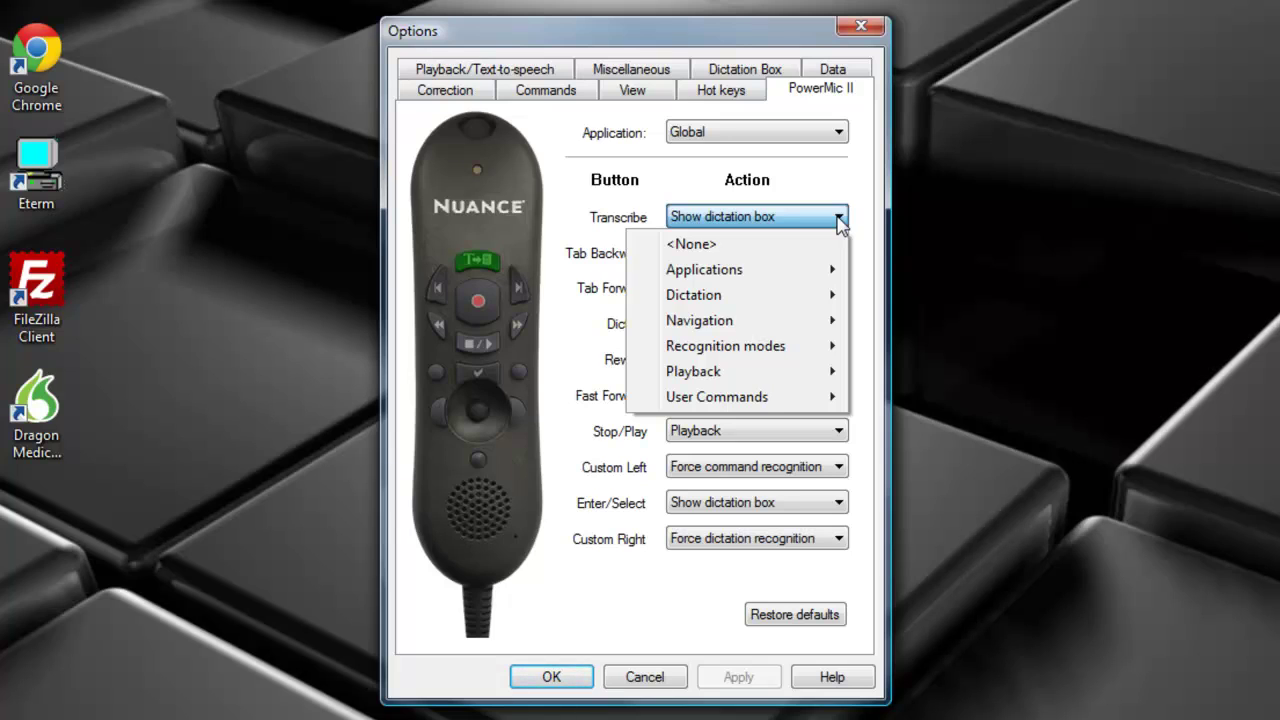
{"action": "left_click", "coordinate": [741, 249]}
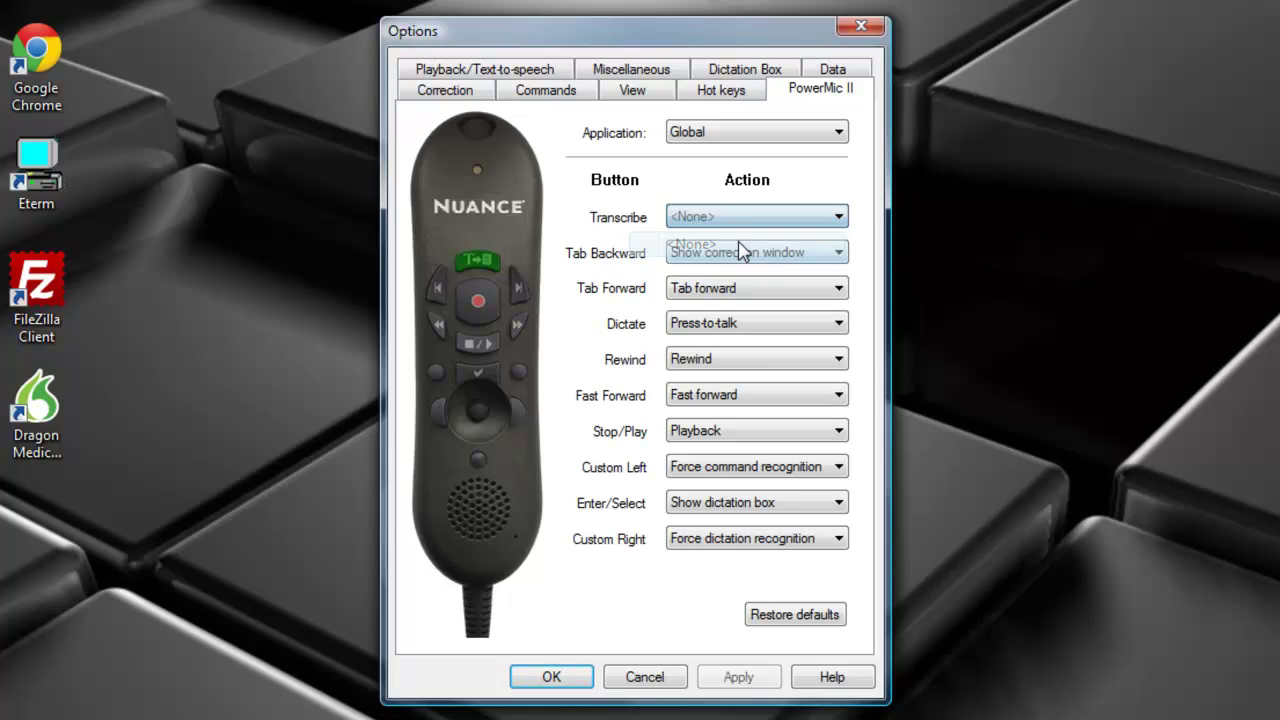
{"action": "left_click", "coordinate": [788, 218]}
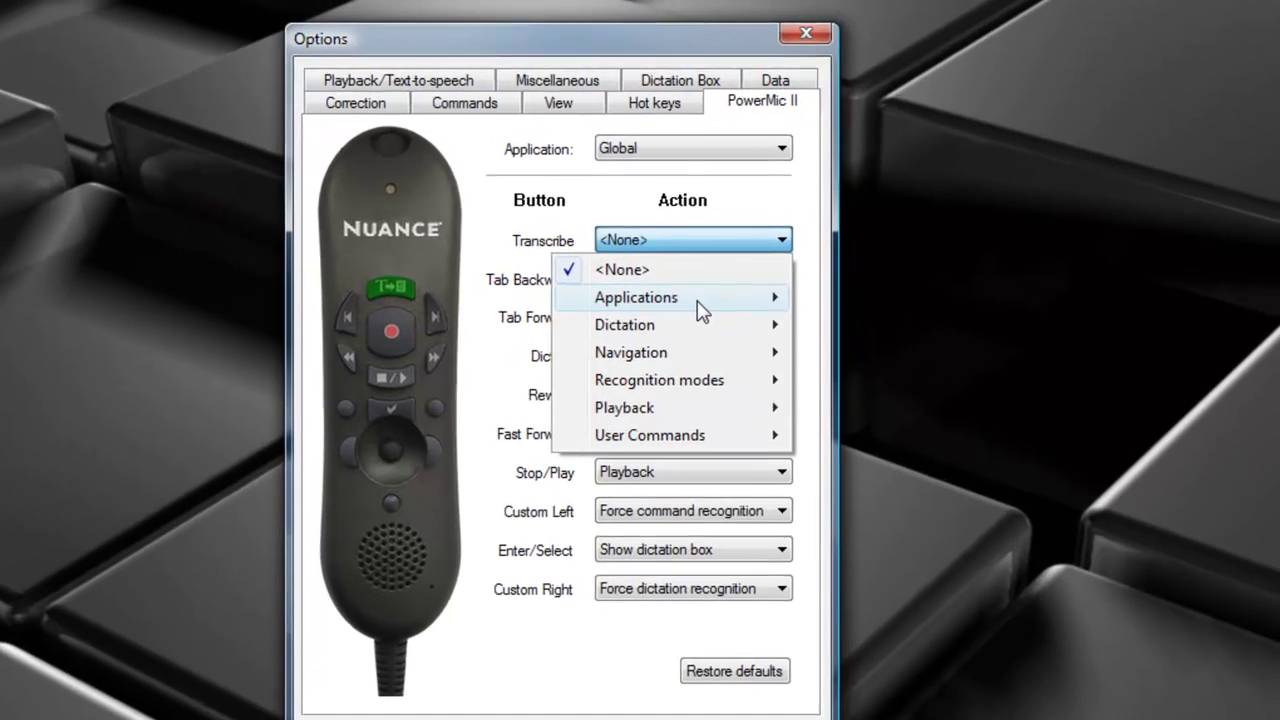
{"action": "mouse_move", "coordinate": [761, 272]}
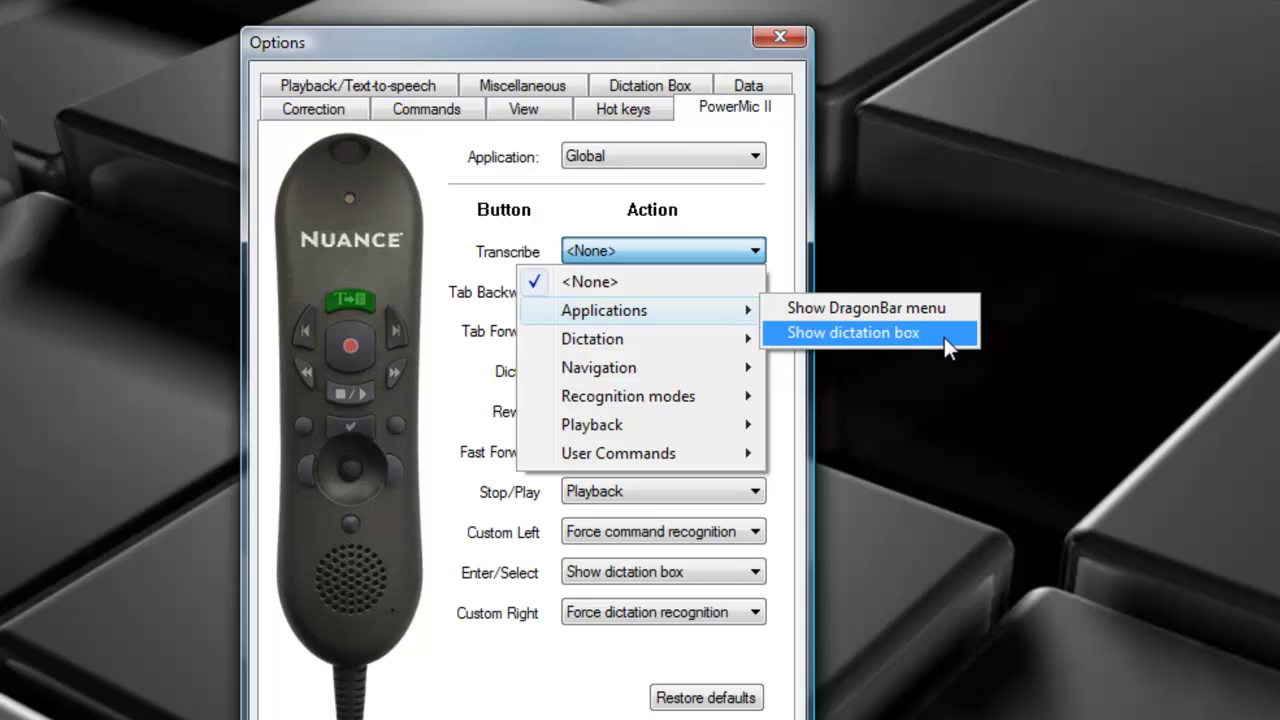
{"action": "mouse_move", "coordinate": [645, 340]}
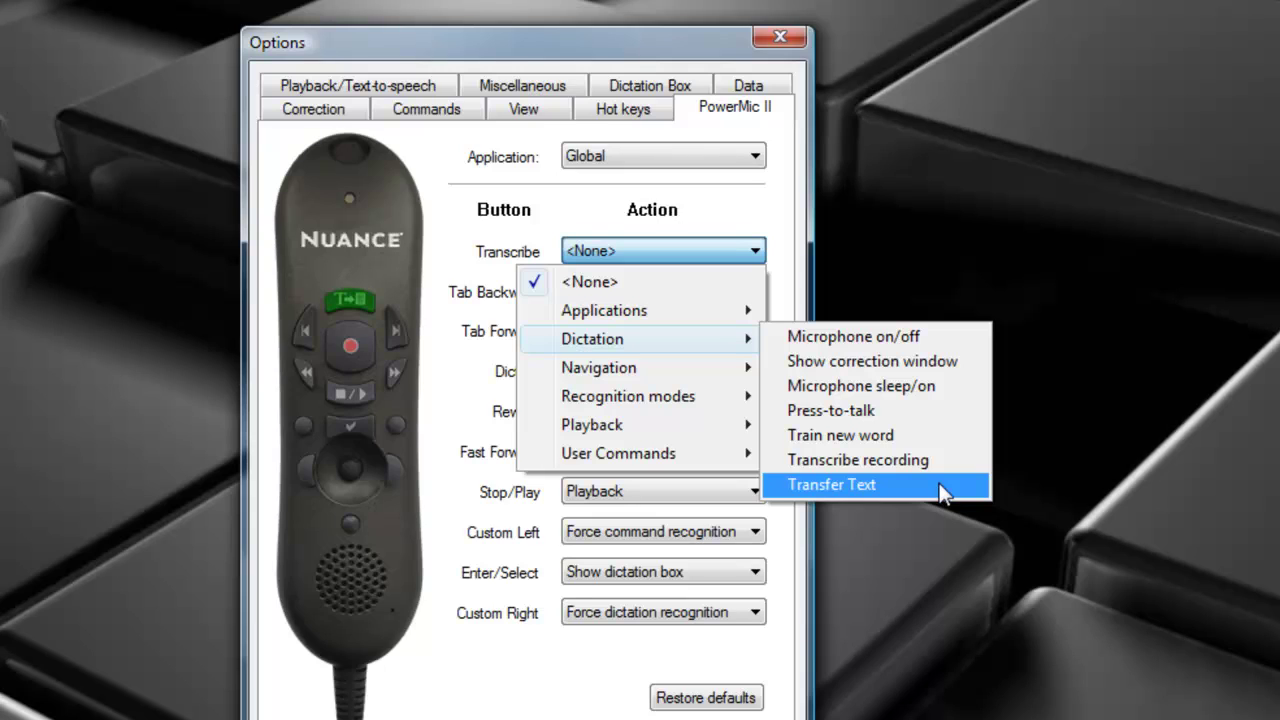
- Show the Navigation submenu in the Transcribe button's action dropdown
{"action": "mouse_move", "coordinate": [705, 369]}
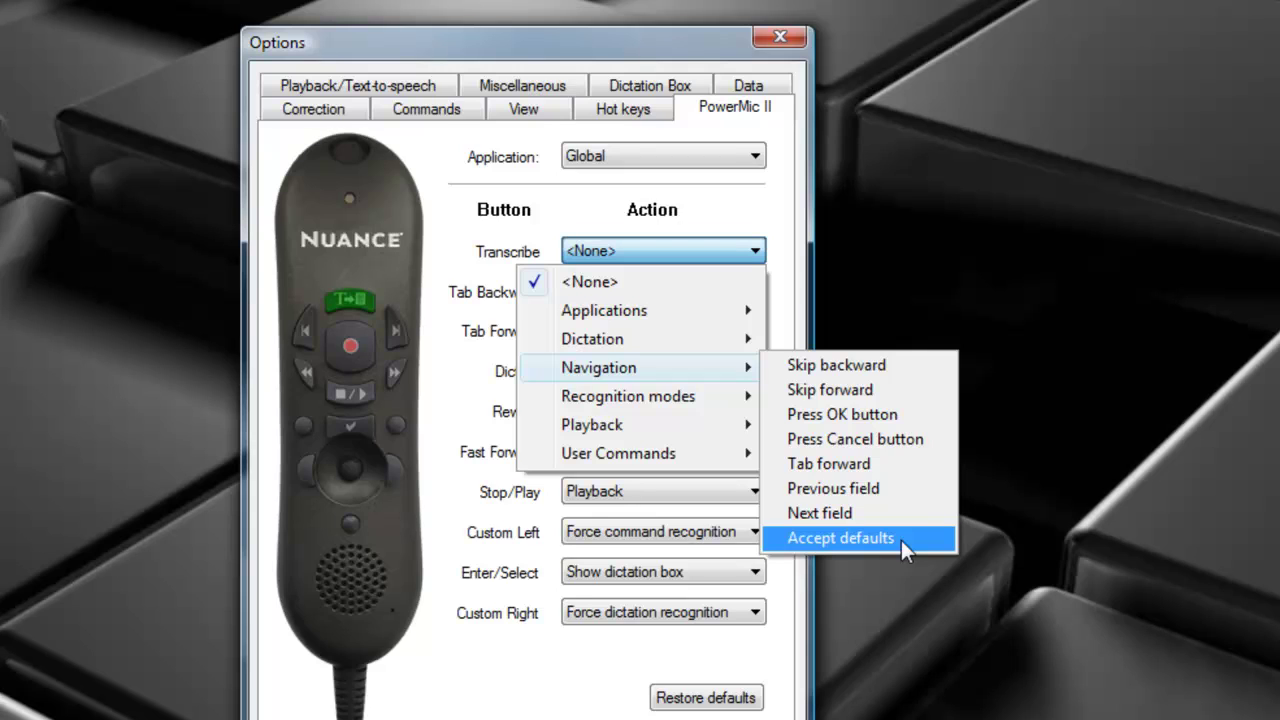
- Show the Recognition modes submenu in the Transcribe button's action dropdown
{"action": "mouse_move", "coordinate": [655, 398]}
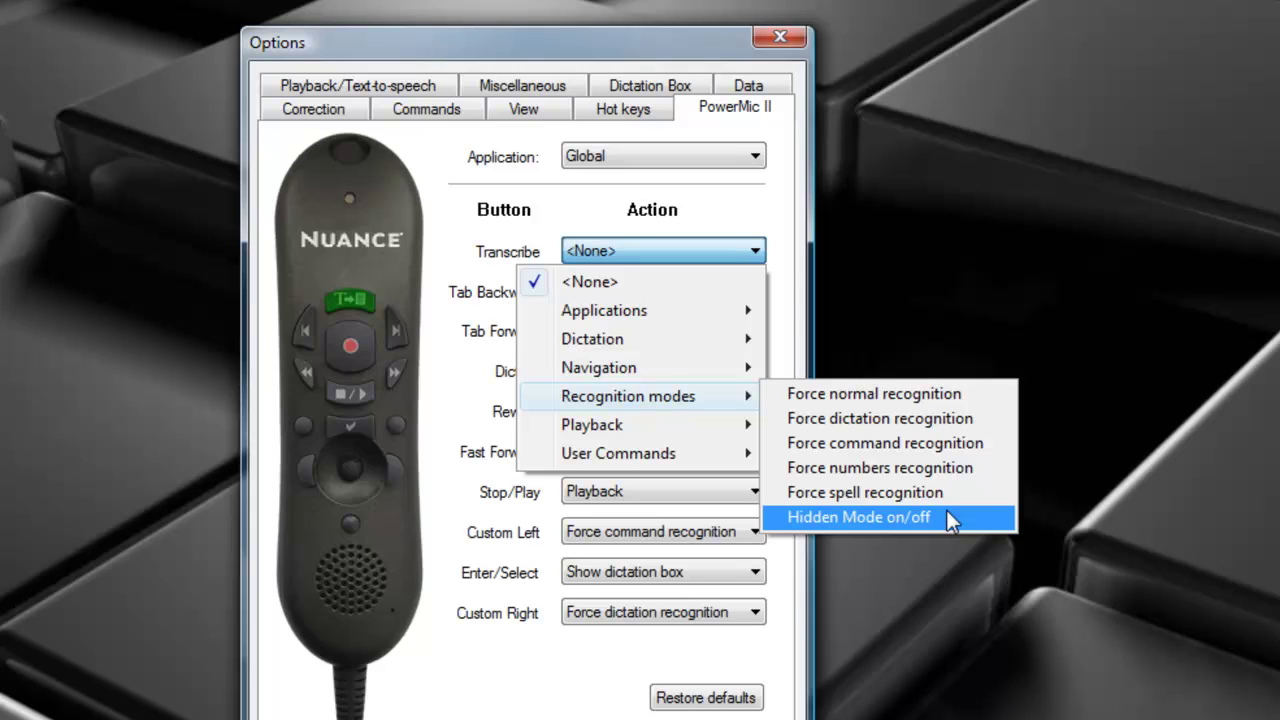
- Show Playback, Fast Playback, Fast forward and Rewind choices for the Transcribe button
{"action": "mouse_move", "coordinate": [641, 432]}
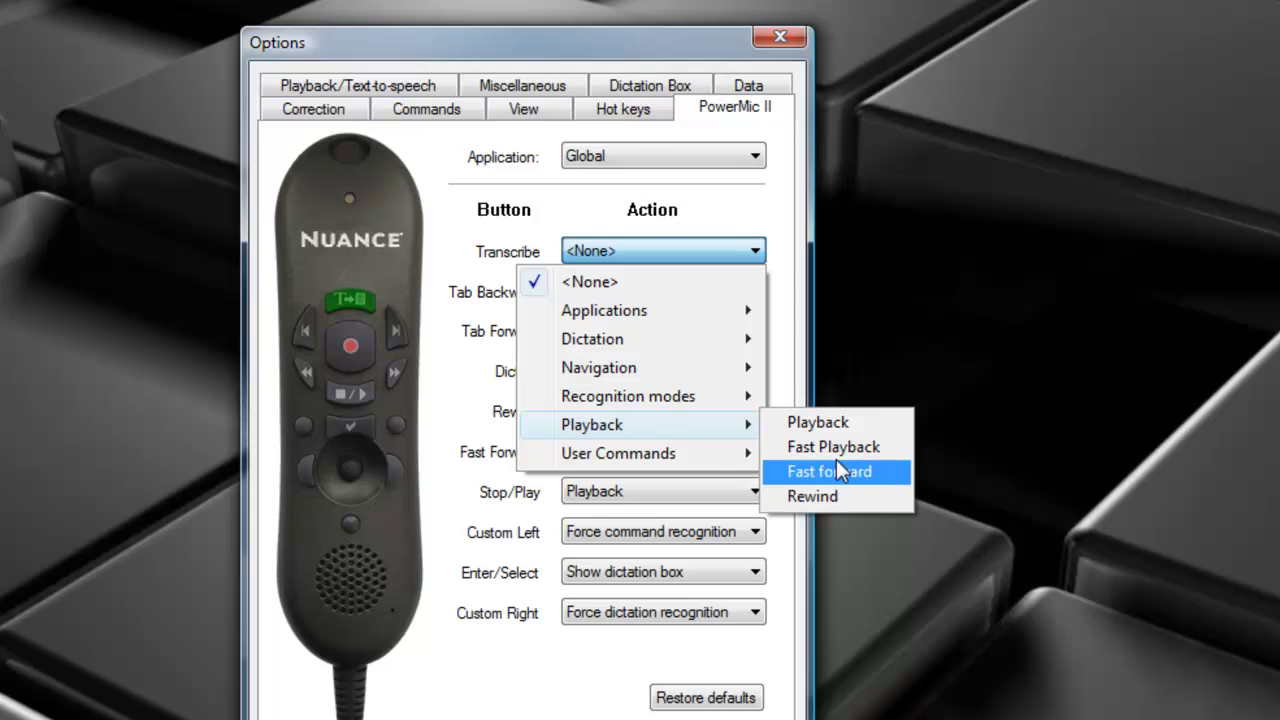
- Pick User Commands > Specify... for Transcribe, leaving it on Show dictation box
{"action": "mouse_move", "coordinate": [664, 463]}
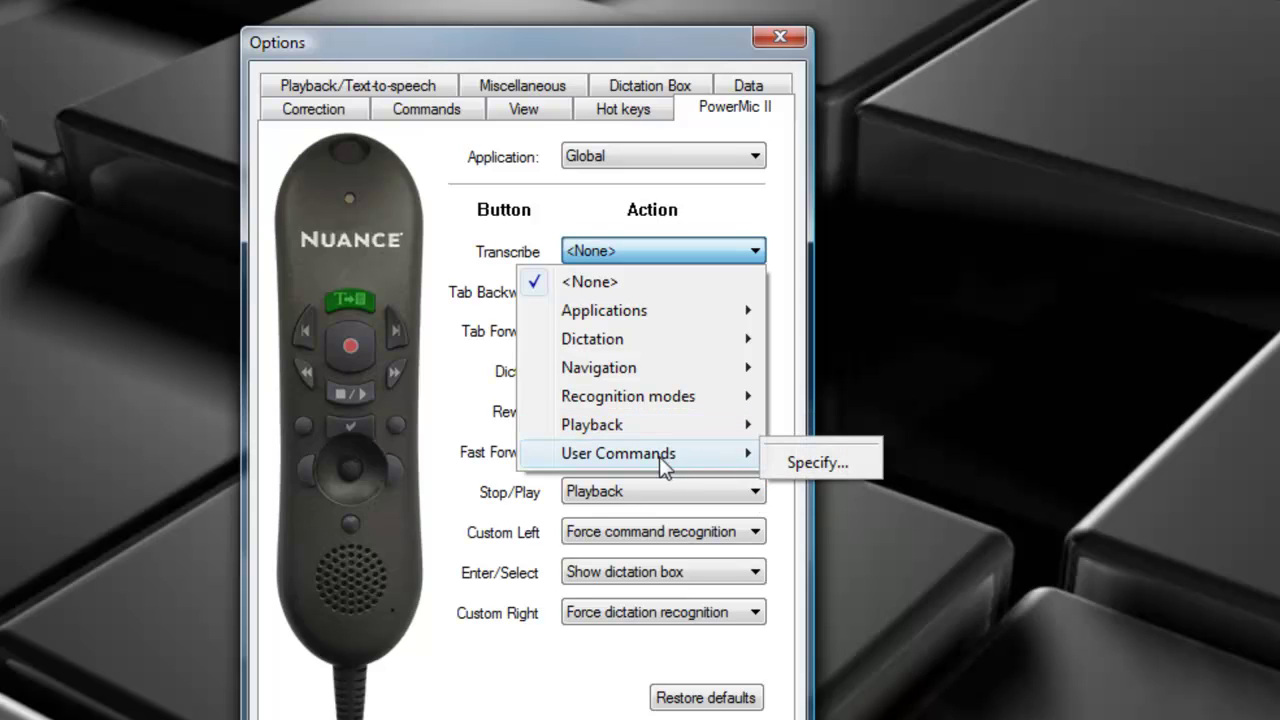
{"action": "left_click", "coordinate": [836, 463]}
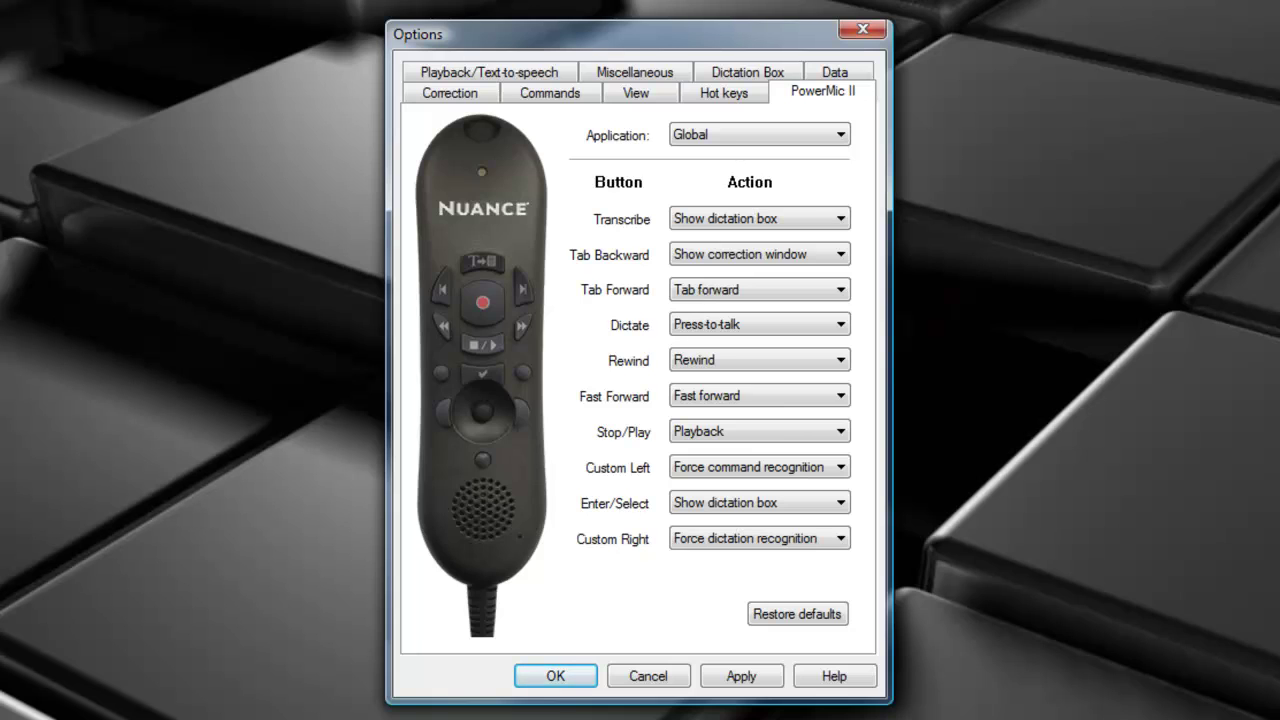
- Make the Transcribe button run the user command 'open microsoft word'
{"action": "left_click", "coordinate": [828, 224]}
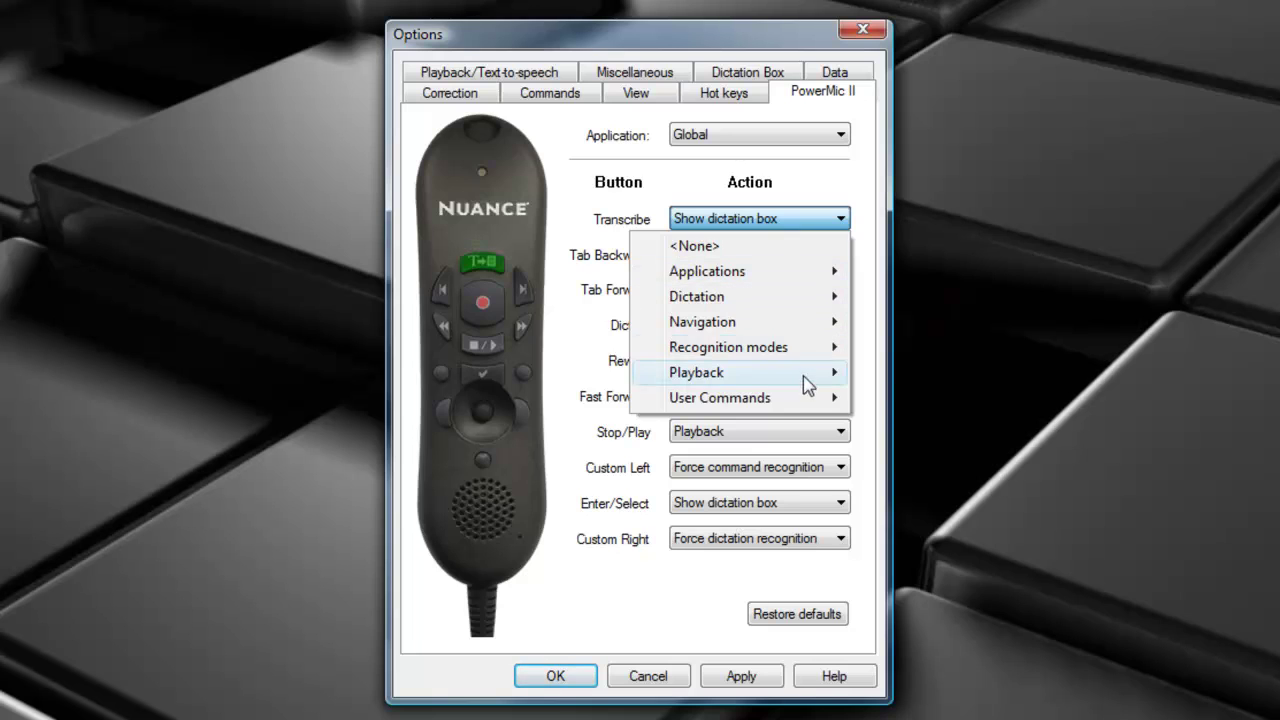
{"action": "mouse_move", "coordinate": [811, 399]}
{"action": "left_click", "coordinate": [896, 407]}
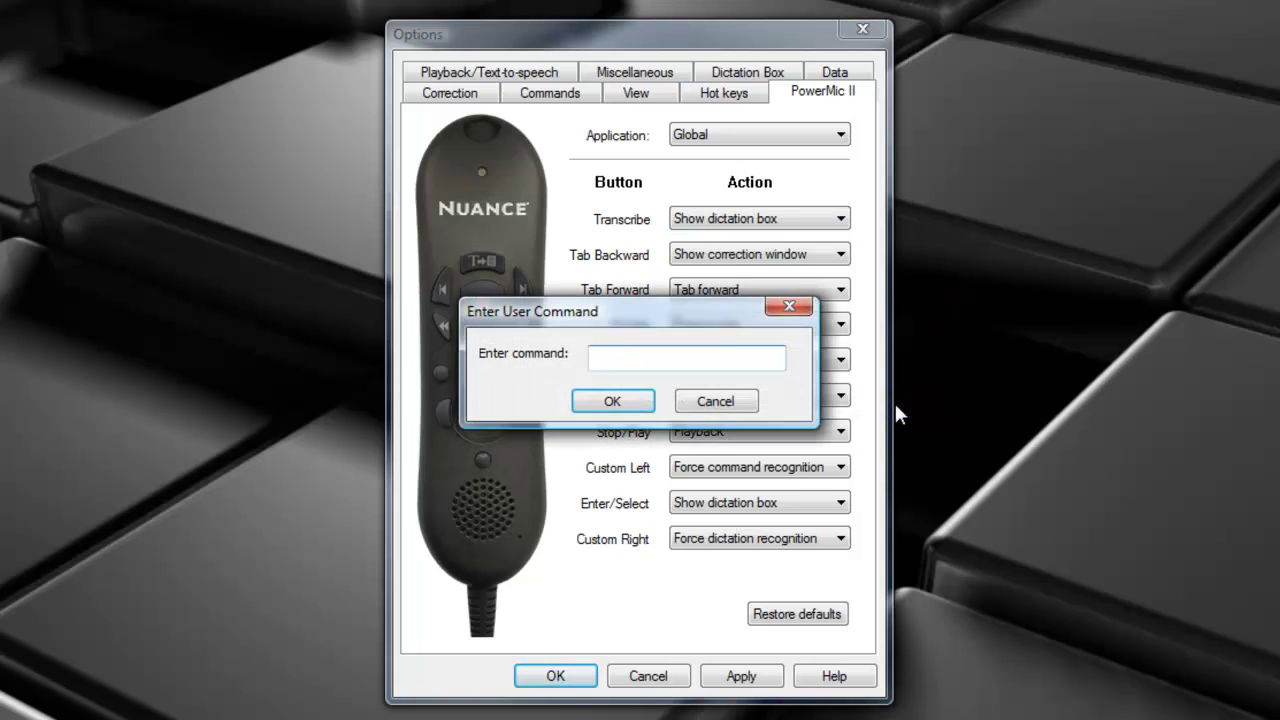
{"action": "type", "text": "open microsoft word"}
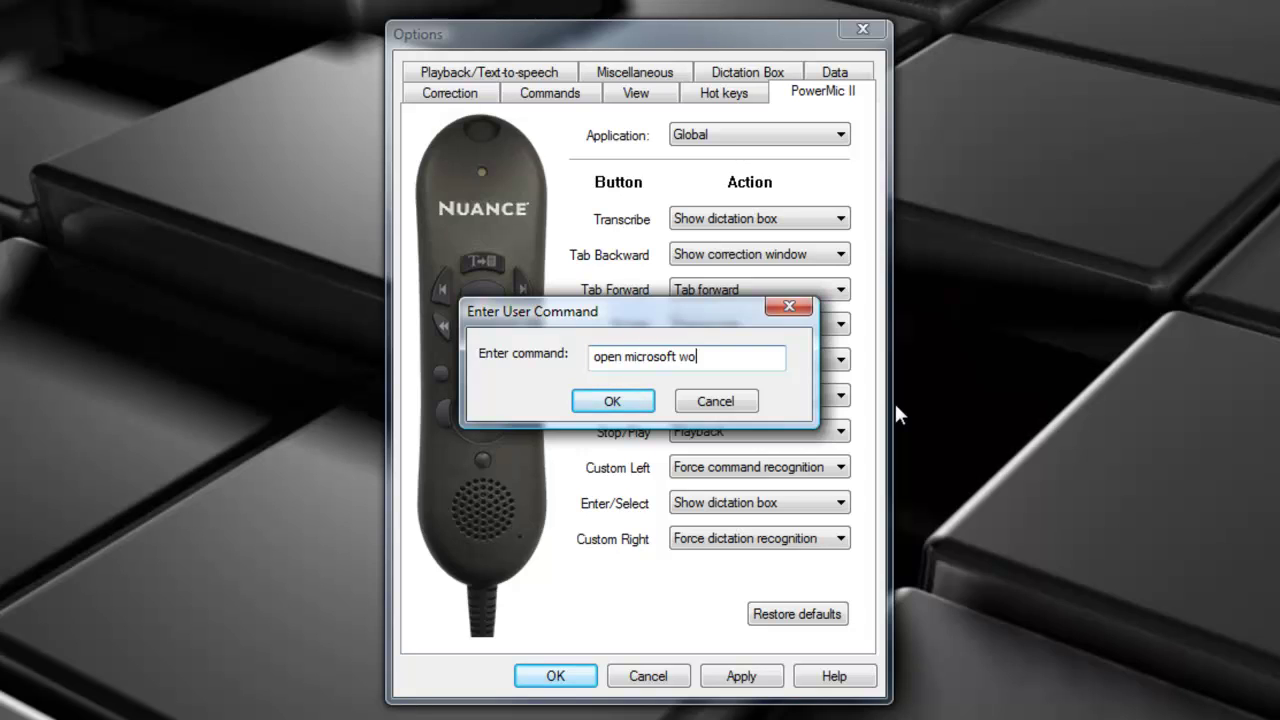
{"action": "left_click", "coordinate": [610, 401]}
- Map Tab Backward to Previous field and Tab Forward to Next field
{"action": "left_click", "coordinate": [833, 256]}
{"action": "mouse_move", "coordinate": [826, 356]}
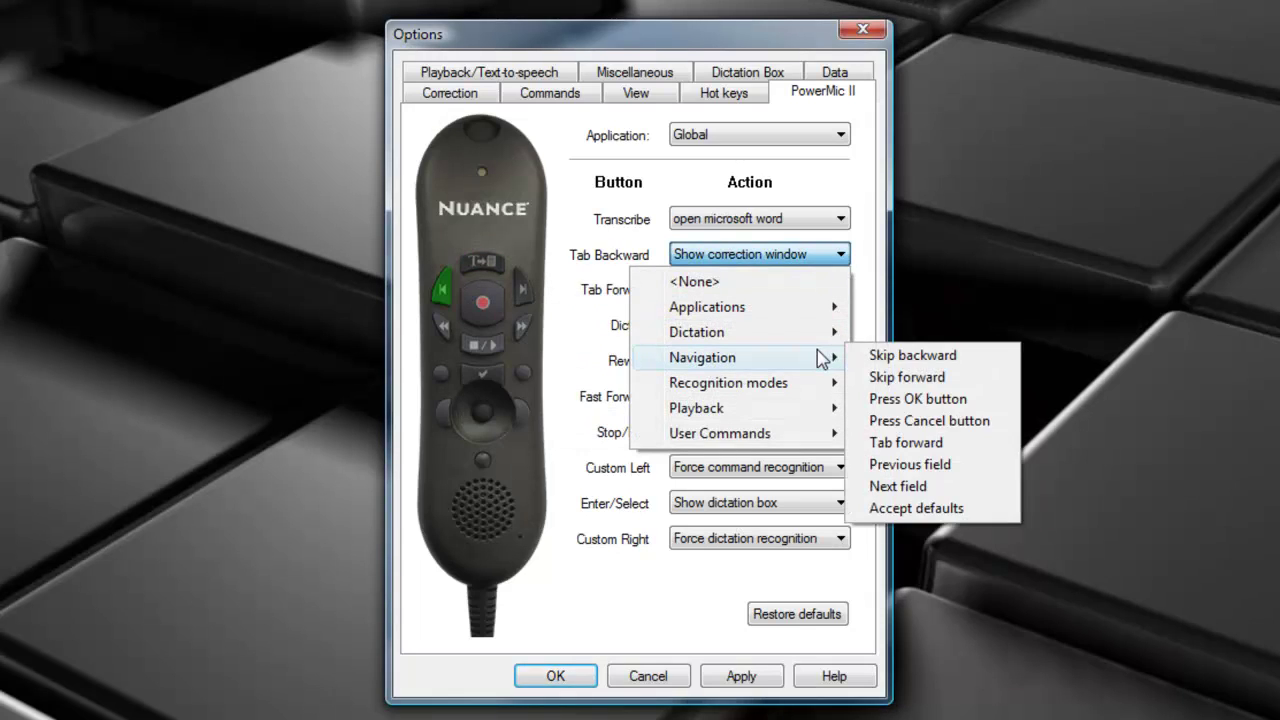
{"action": "left_click", "coordinate": [955, 464]}
{"action": "left_click", "coordinate": [814, 292]}
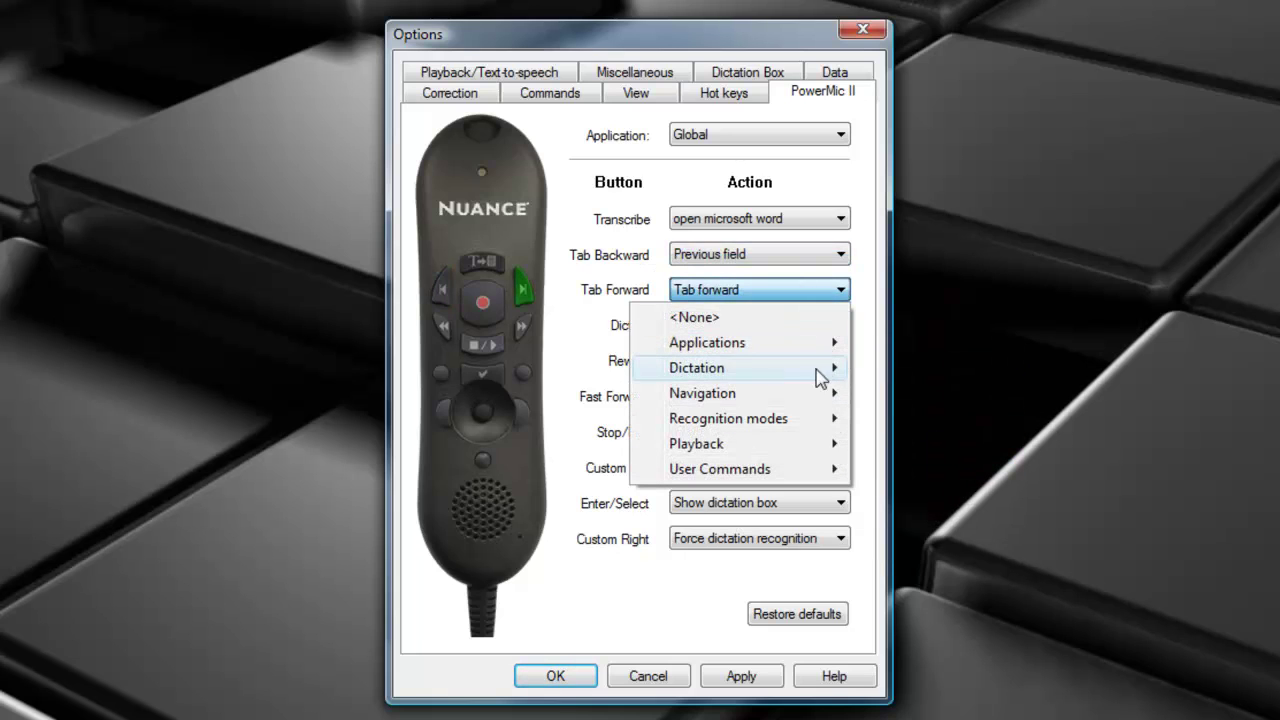
{"action": "mouse_move", "coordinate": [815, 400]}
{"action": "left_click", "coordinate": [938, 522]}
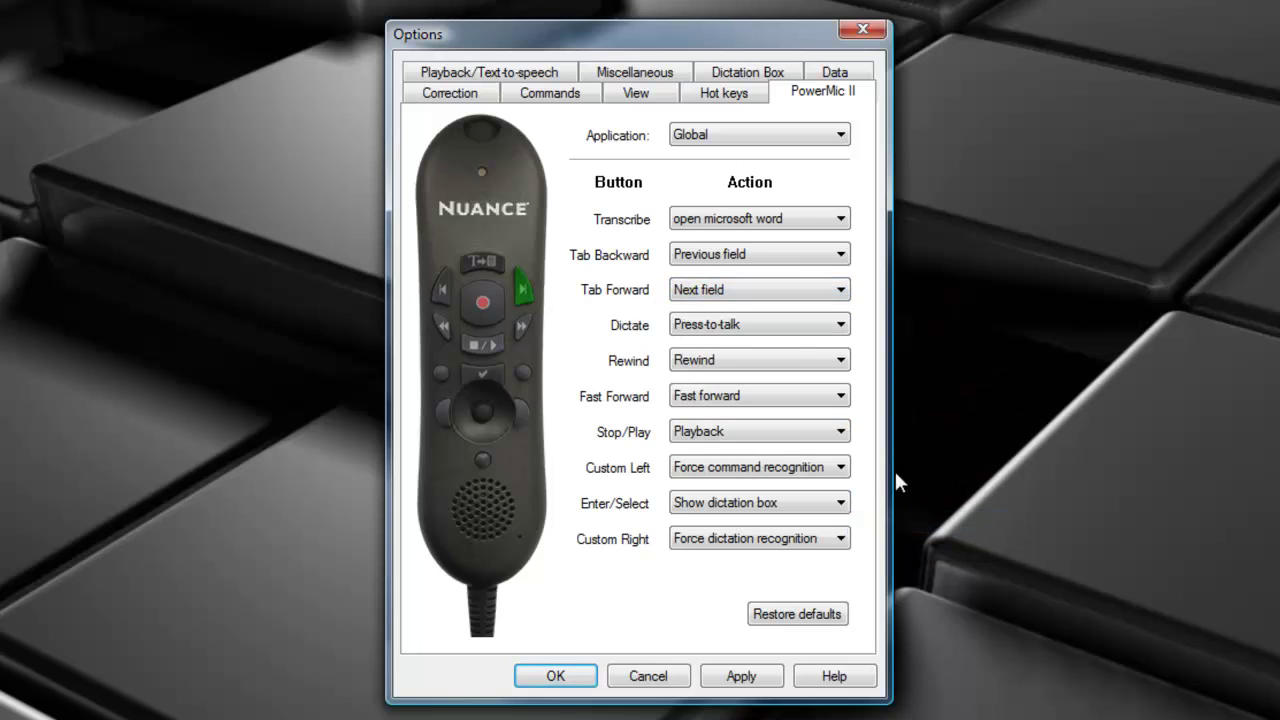
- Set both the Rewind and Fast Forward buttons to <None>
{"action": "left_click", "coordinate": [757, 365]}
{"action": "left_click", "coordinate": [737, 389]}
{"action": "left_click", "coordinate": [741, 398]}
{"action": "left_click", "coordinate": [722, 424]}
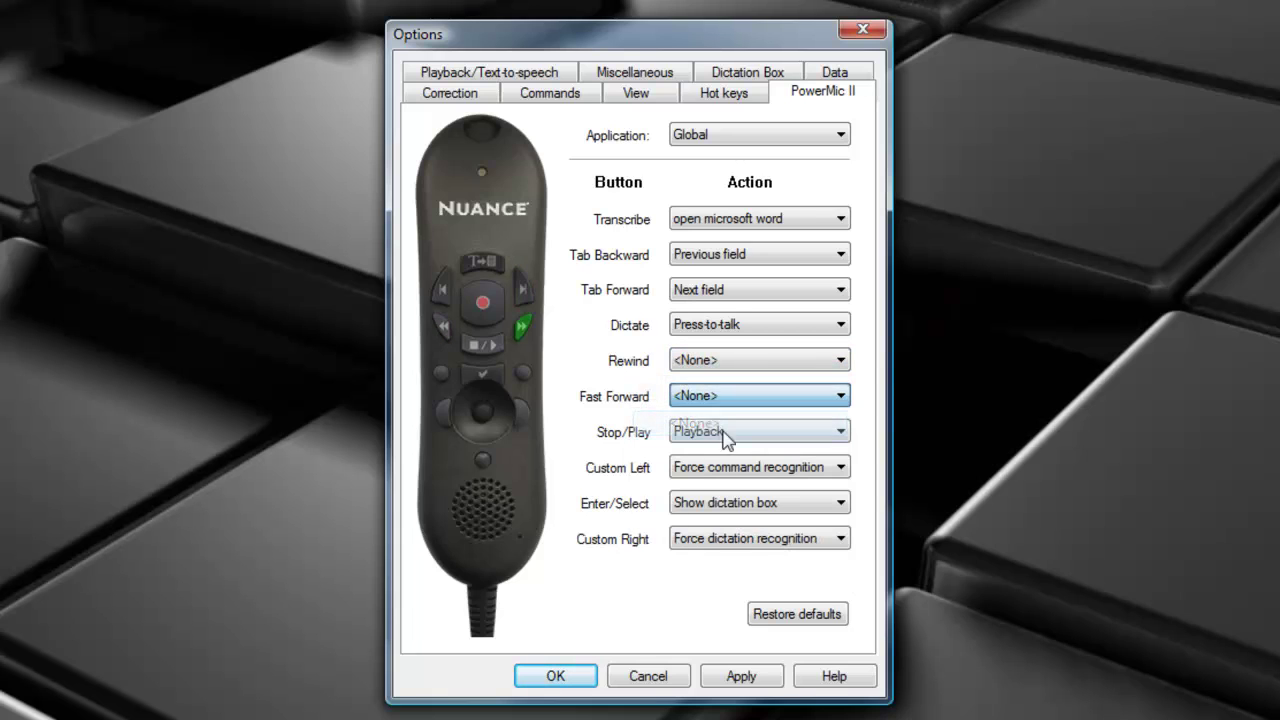
- Make the Custom Left button run the user command 'open consultation'
{"action": "left_click", "coordinate": [817, 472]}
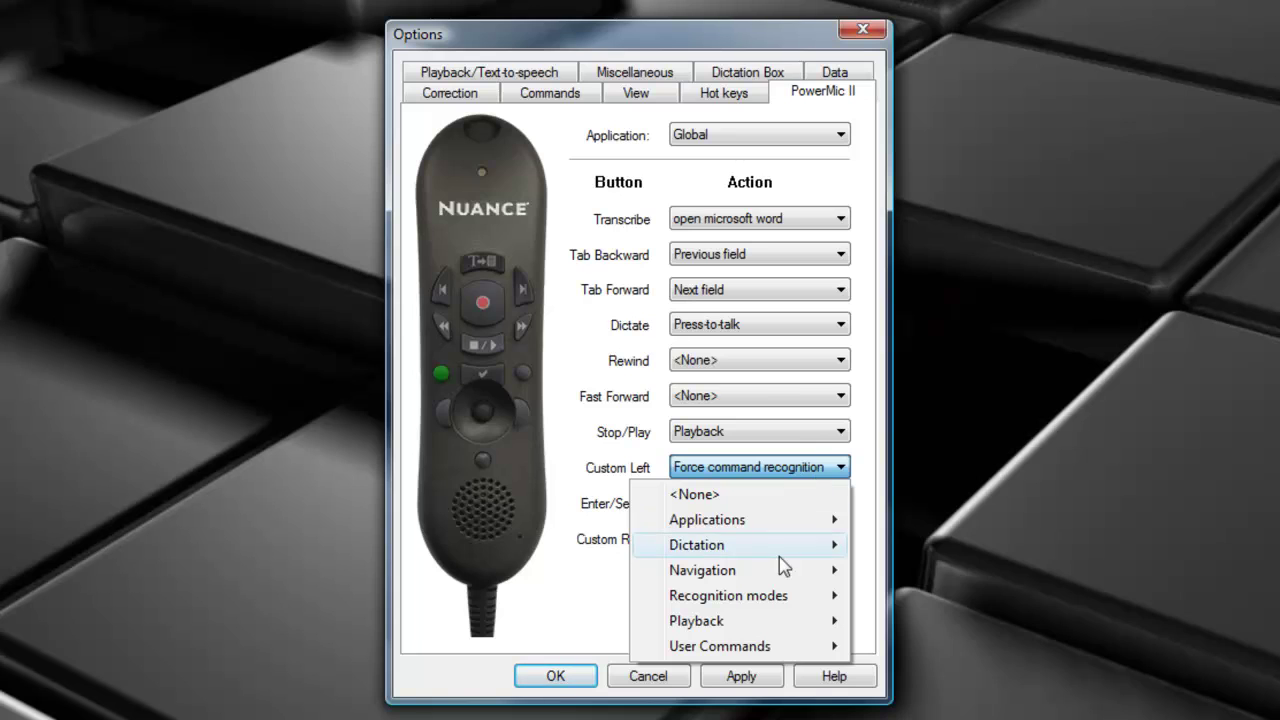
{"action": "mouse_move", "coordinate": [757, 648]}
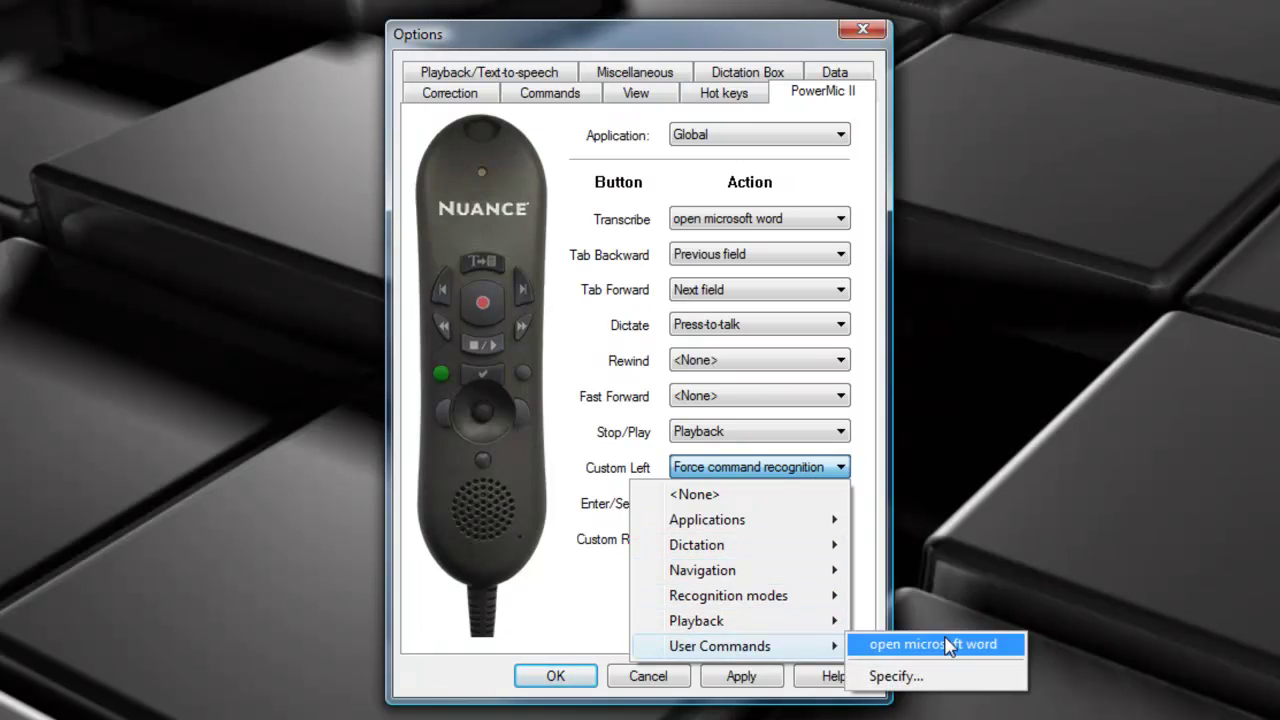
{"action": "left_click", "coordinate": [925, 677]}
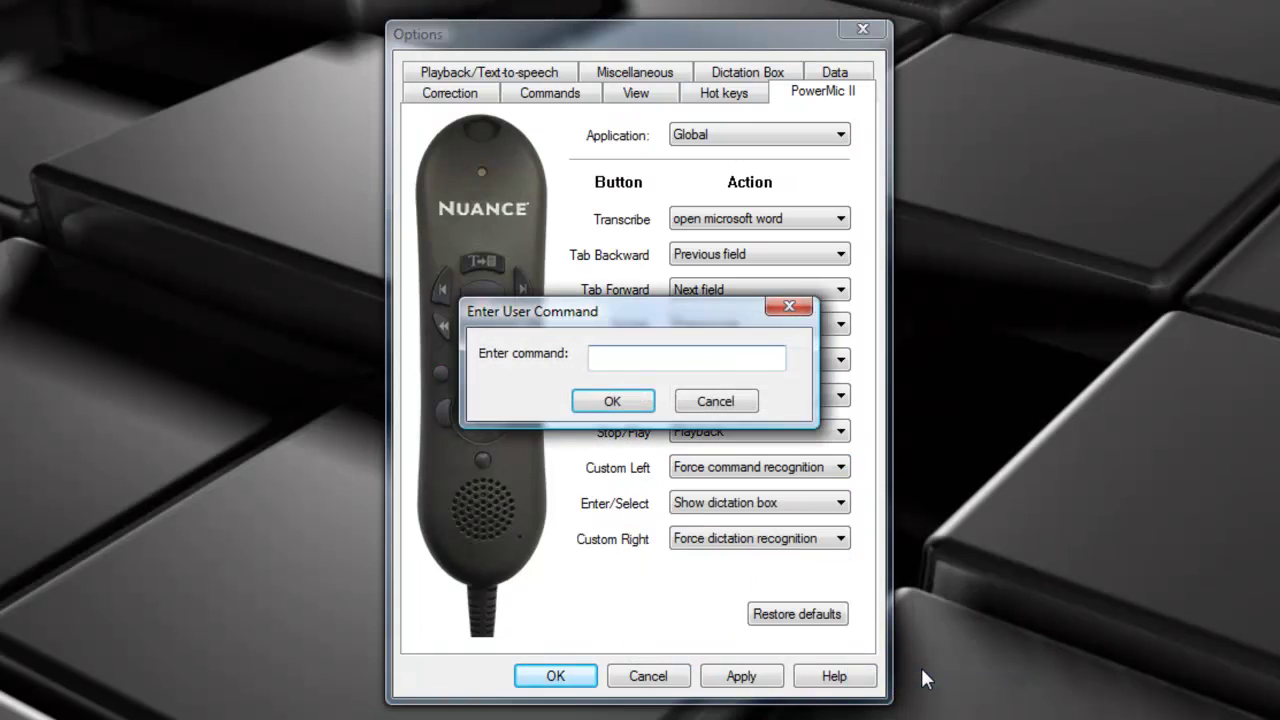
{"action": "type", "text": "open consultation"}
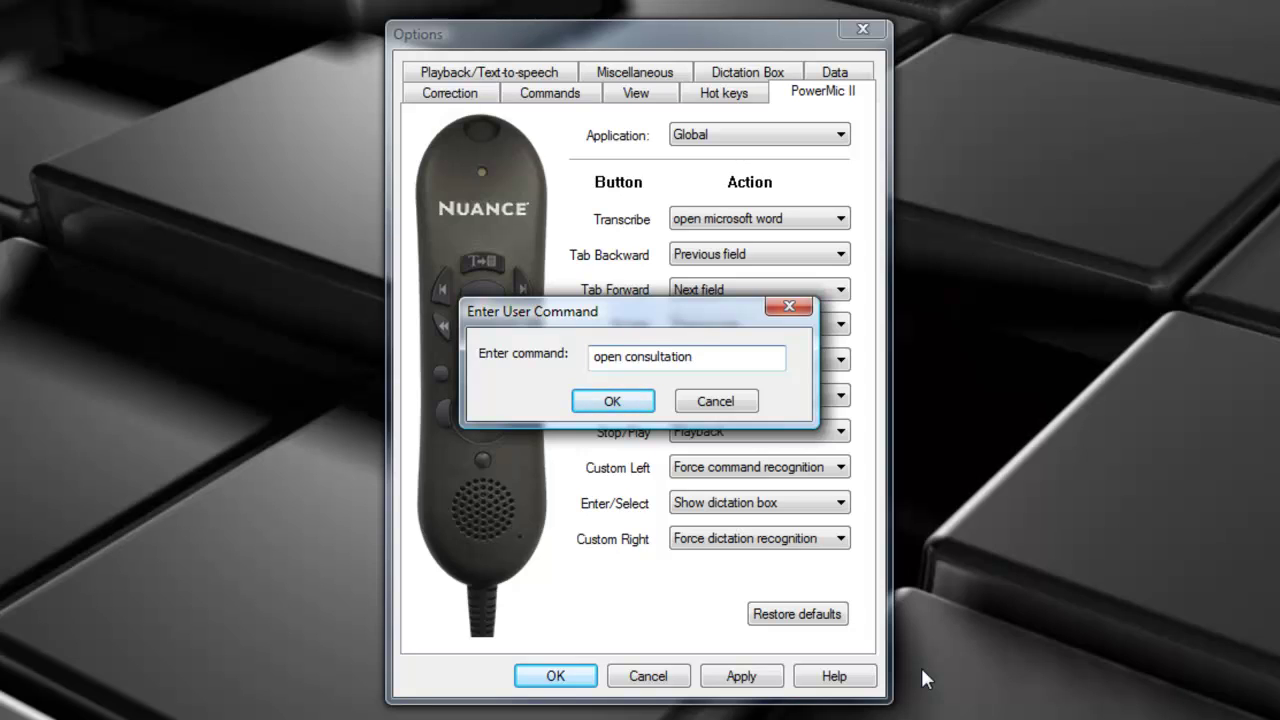
{"action": "left_click", "coordinate": [628, 405]}
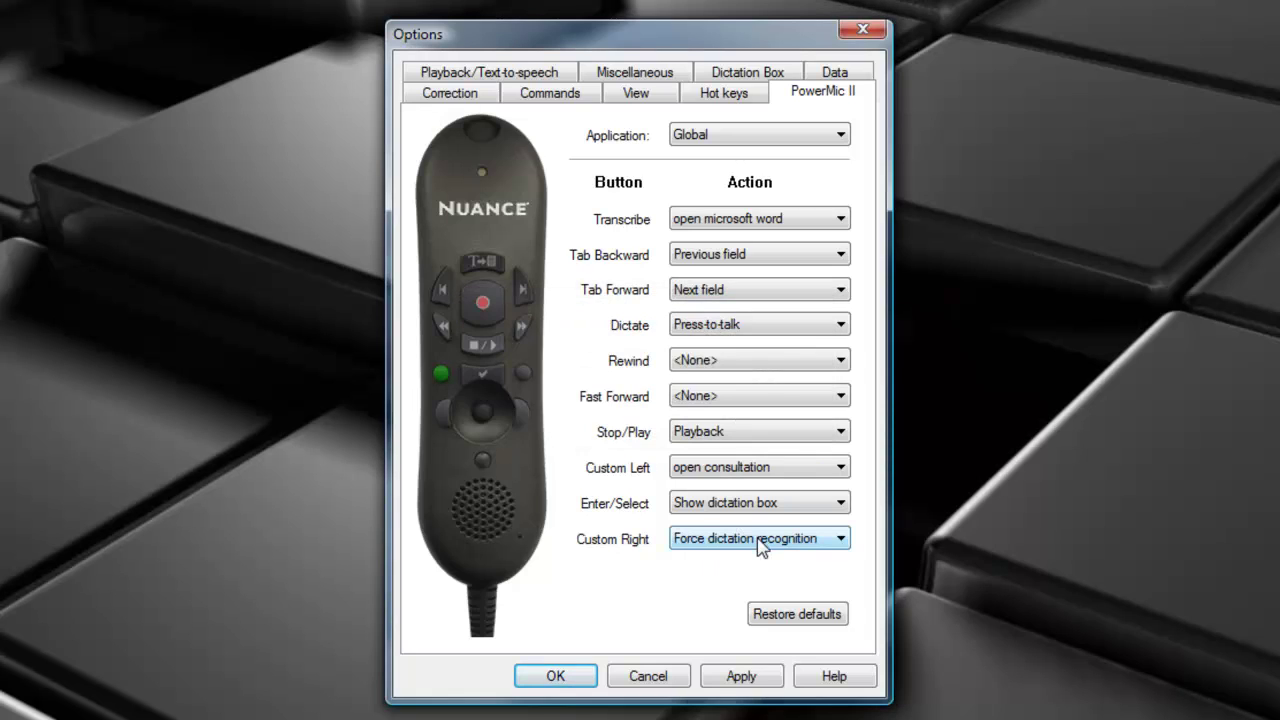
- Set Enter/Select to <None> and Custom Right to Navigation > Accept defaults
{"action": "left_click", "coordinate": [776, 503]}
{"action": "left_click", "coordinate": [737, 531]}
{"action": "left_click", "coordinate": [749, 541]}
{"action": "mouse_move", "coordinate": [750, 690]}
{"action": "mouse_move", "coordinate": [768, 650]}
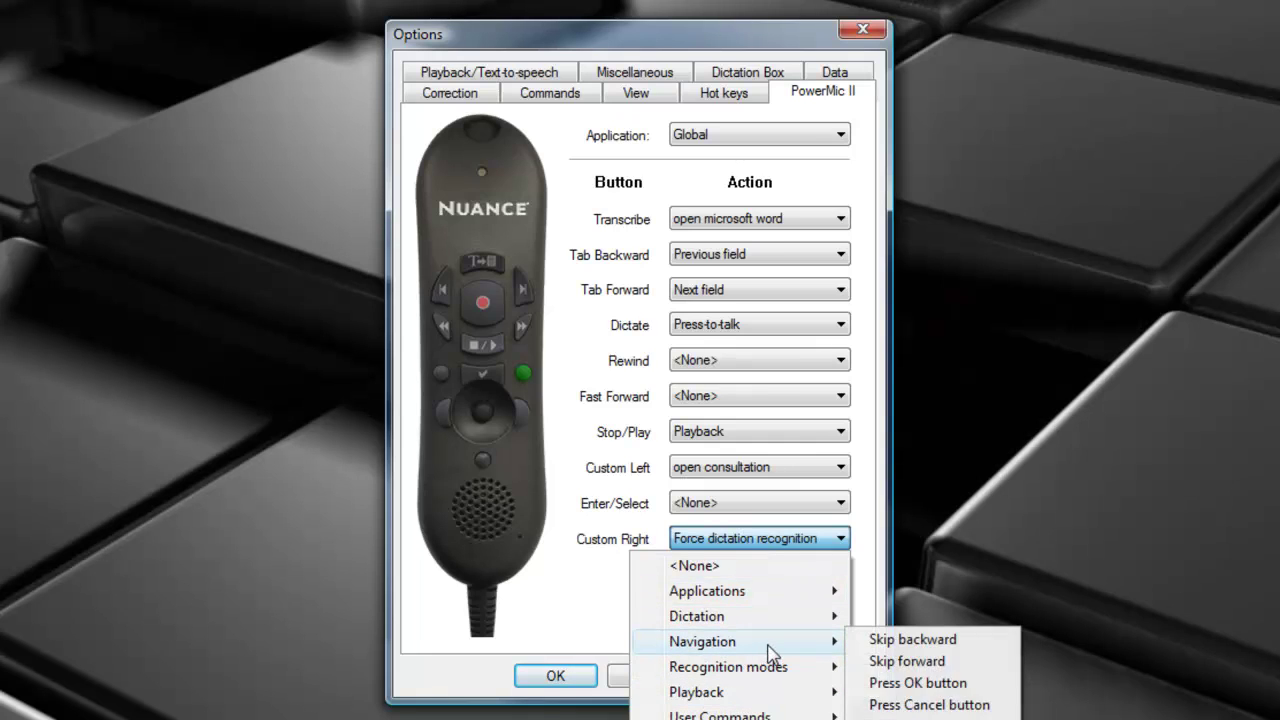
{"action": "left_click", "coordinate": [930, 718]}
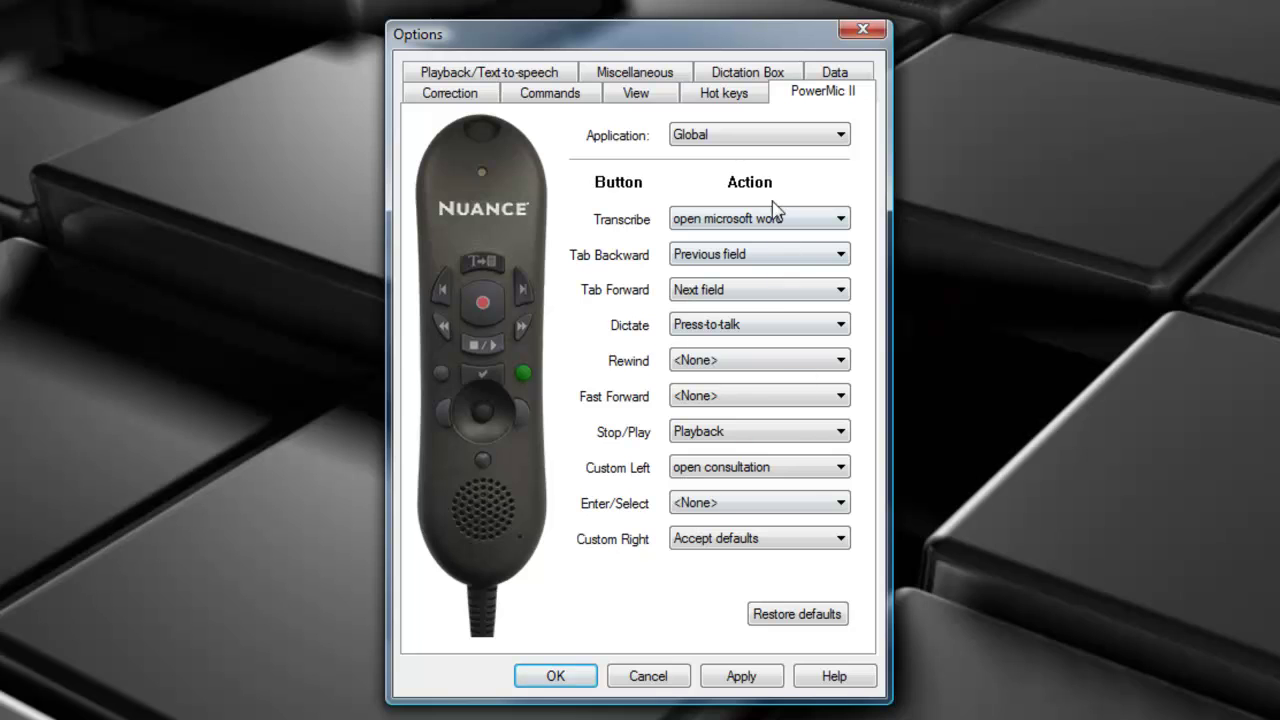